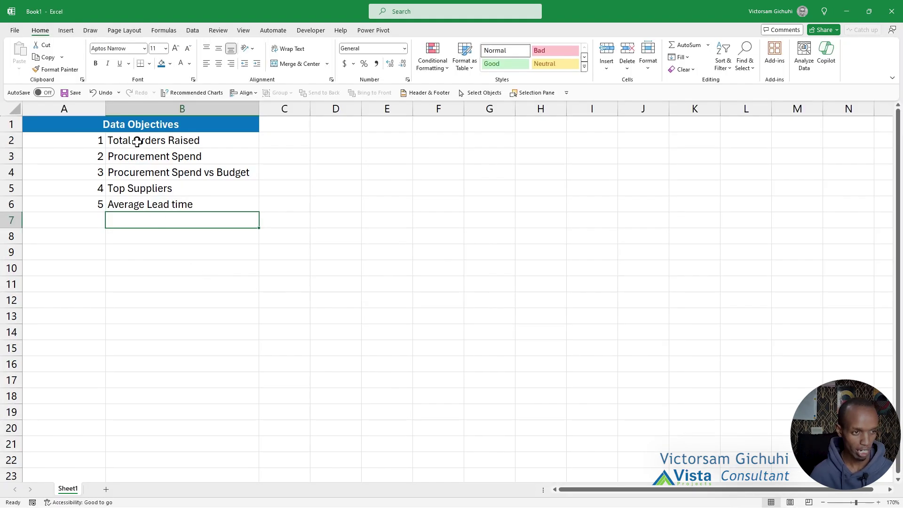
Review the existing objectives: Total Orders Raised, Procurement Spend, Spend vs Budget, Top Suppliers and Average Lead time
{"action": "left_click", "coordinate": [137, 140]}
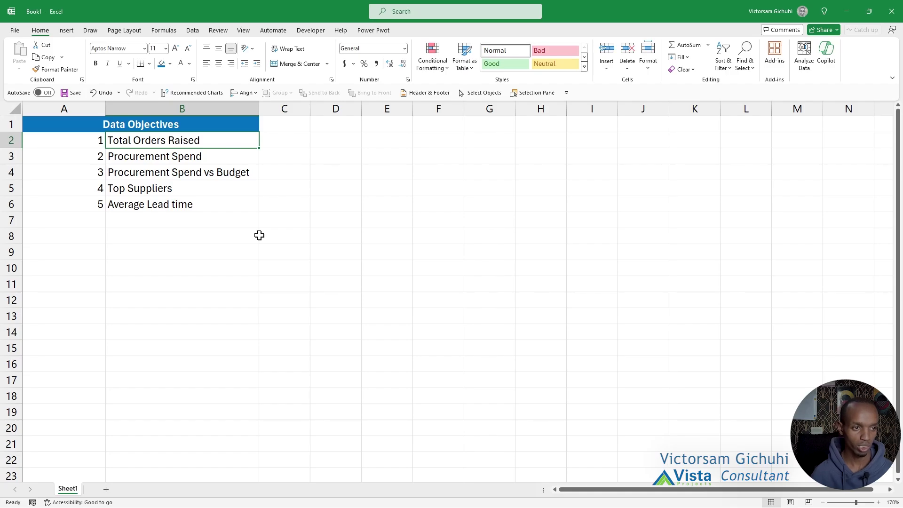
{"action": "left_click", "coordinate": [215, 157]}
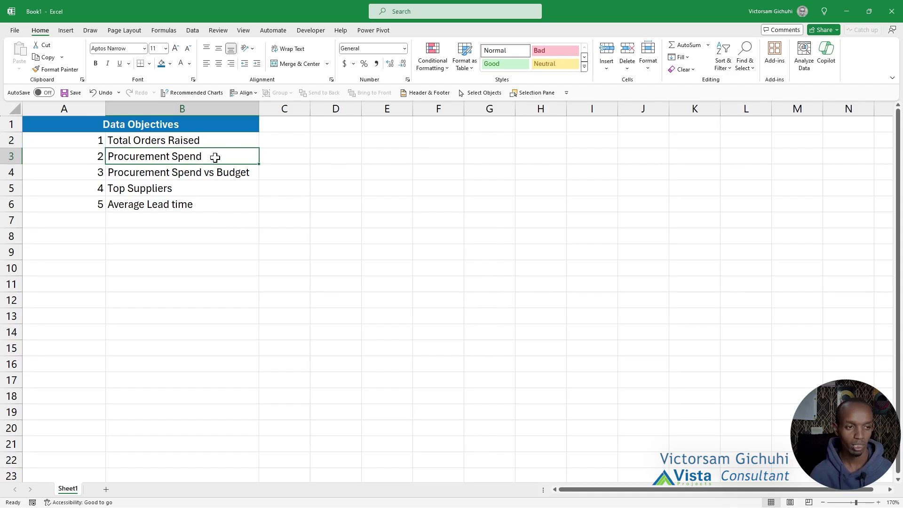
{"action": "left_click", "coordinate": [214, 175]}
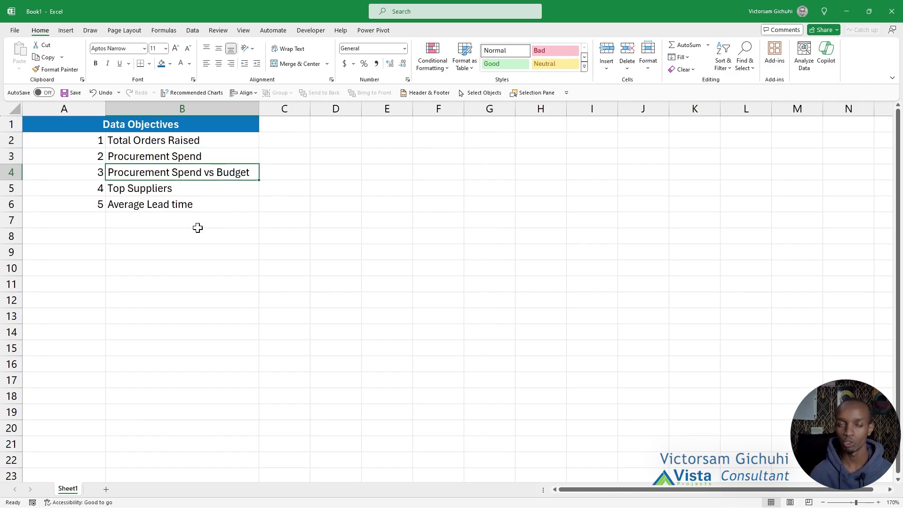
{"action": "left_click", "coordinate": [172, 188]}
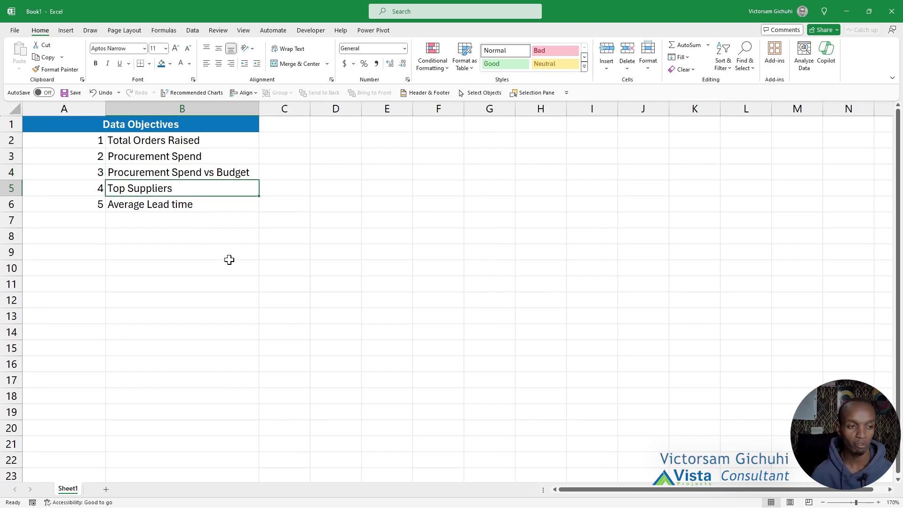
{"action": "left_click", "coordinate": [193, 202]}
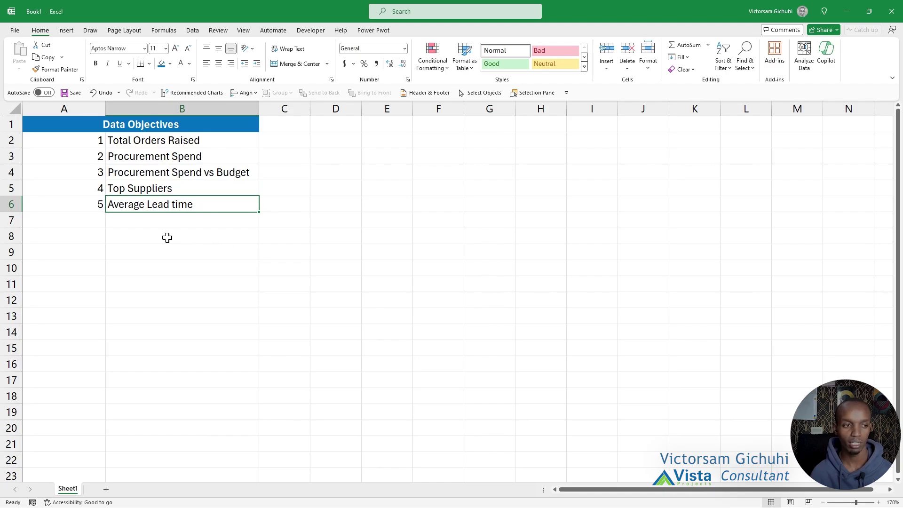
Add objective 6, Shipping, in row 7 and minimize the objectives workbook
{"action": "left_click", "coordinate": [97, 222]}
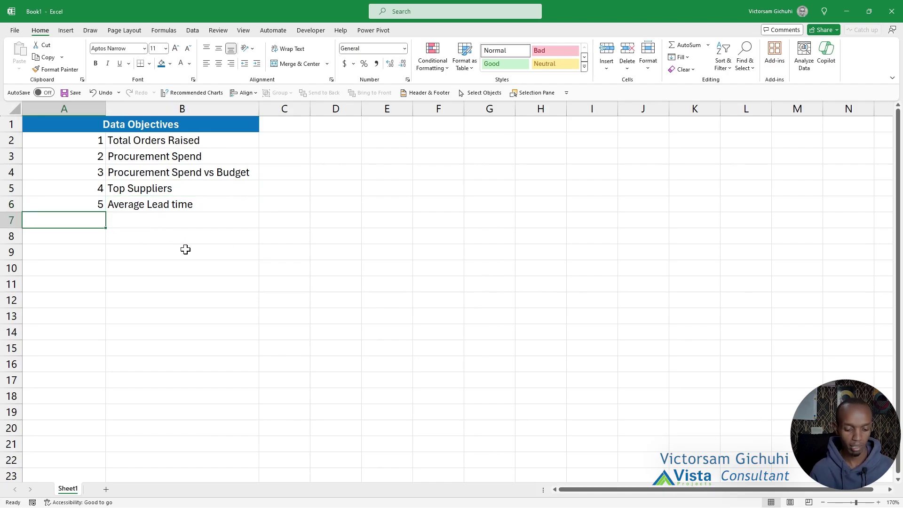
{"action": "type", "text": "6"}
{"action": "key", "text": "Tab"}
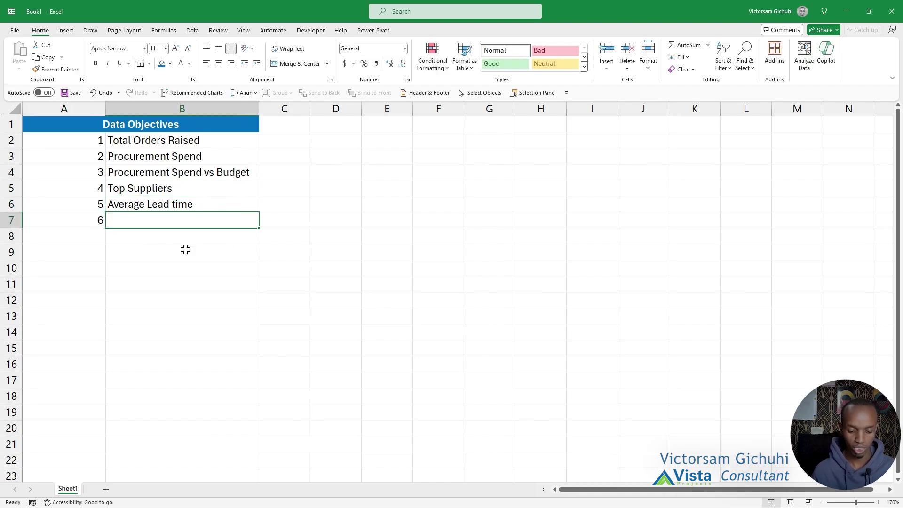
{"action": "type", "text": "S"}
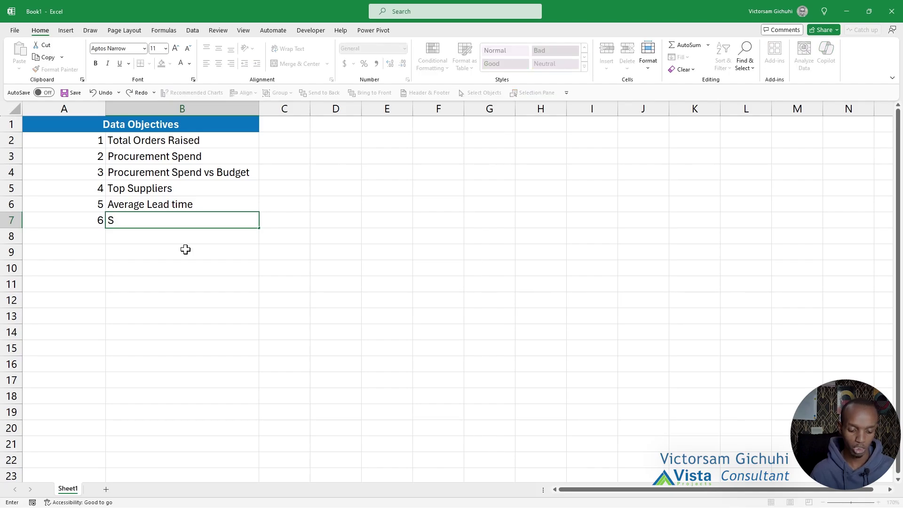
{"action": "type", "text": "hipping"}
{"action": "key", "text": "Return"}
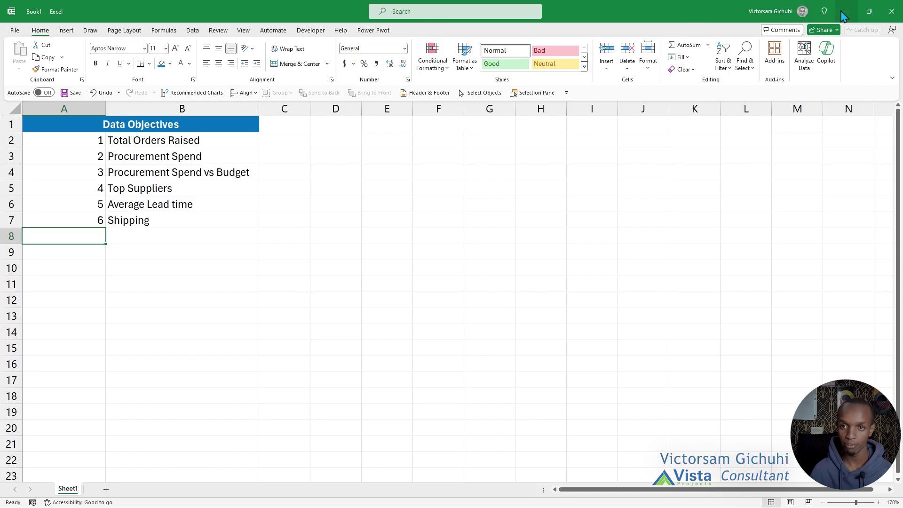
{"action": "left_click", "coordinate": [847, 11]}
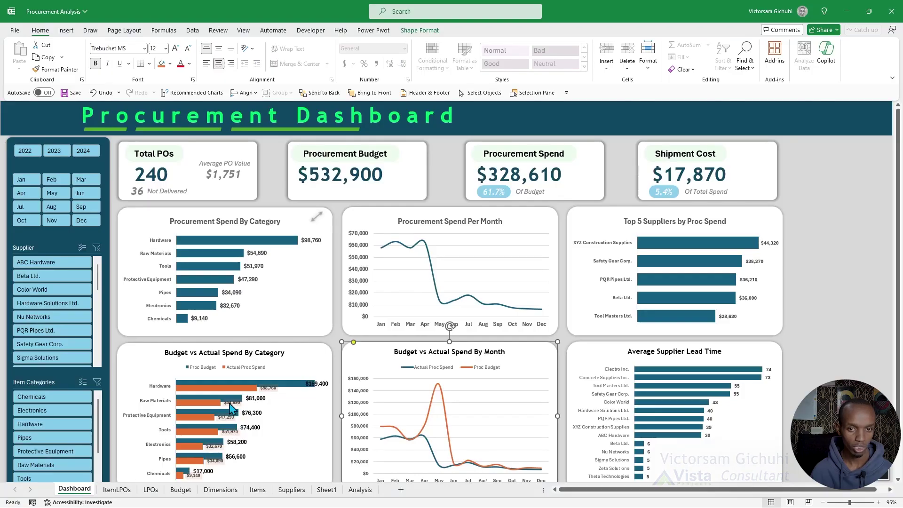
Look over the Procurement Dashboard's Procurement Spend box and charts, then start a blank workbook
{"action": "left_click", "coordinate": [841, 197]}
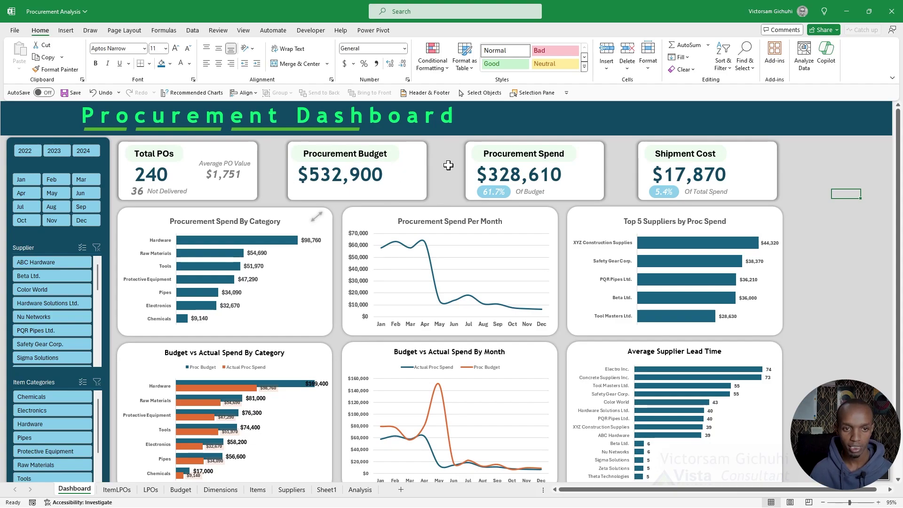
{"action": "left_click", "coordinate": [531, 175]}
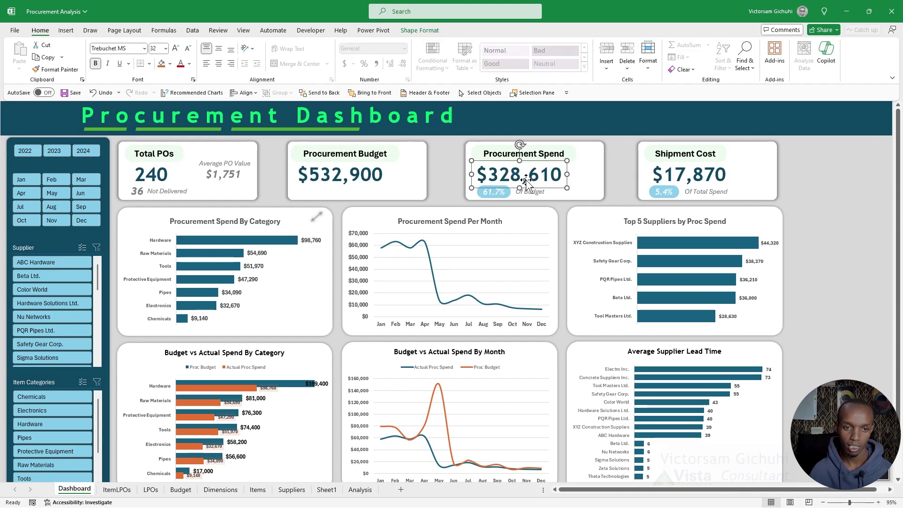
{"action": "left_click", "coordinate": [445, 192]}
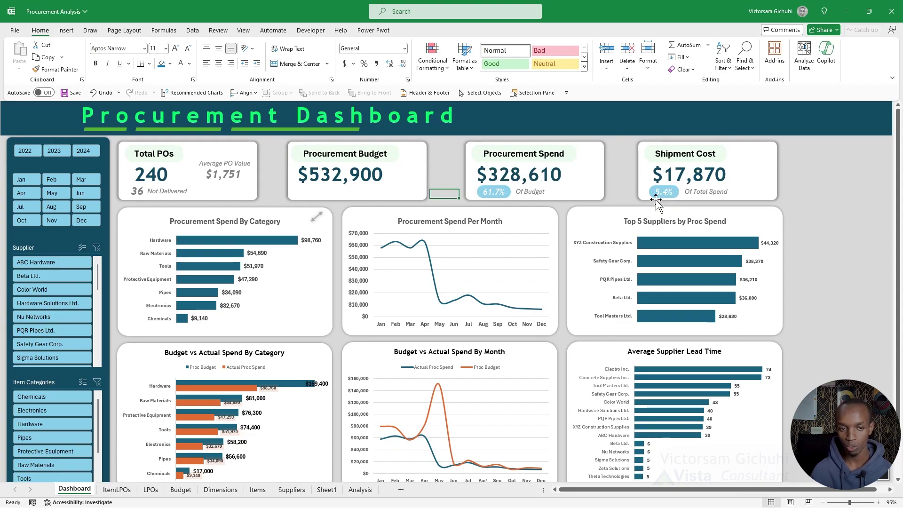
{"action": "scroll", "coordinate": [207, 278], "scroll_direction": "down", "scroll_amount": 2}
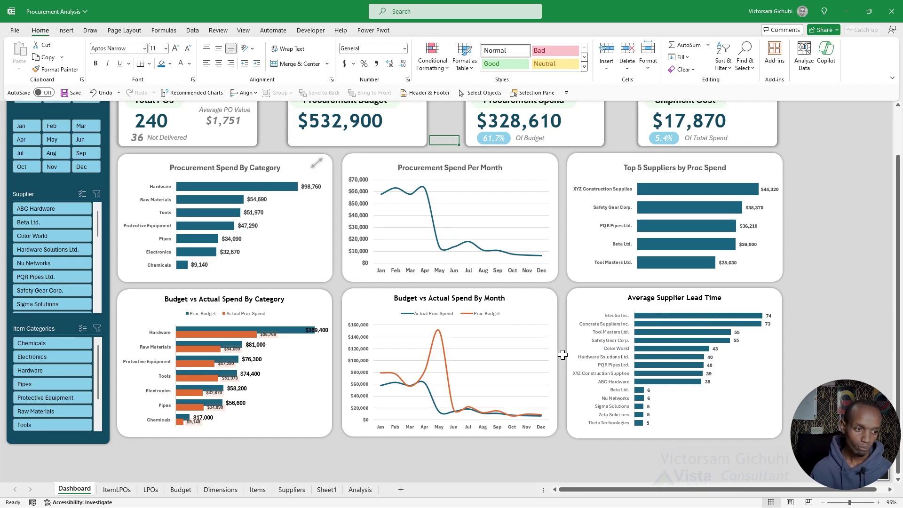
{"action": "scroll", "coordinate": [447, 357], "scroll_direction": "up", "scroll_amount": 2}
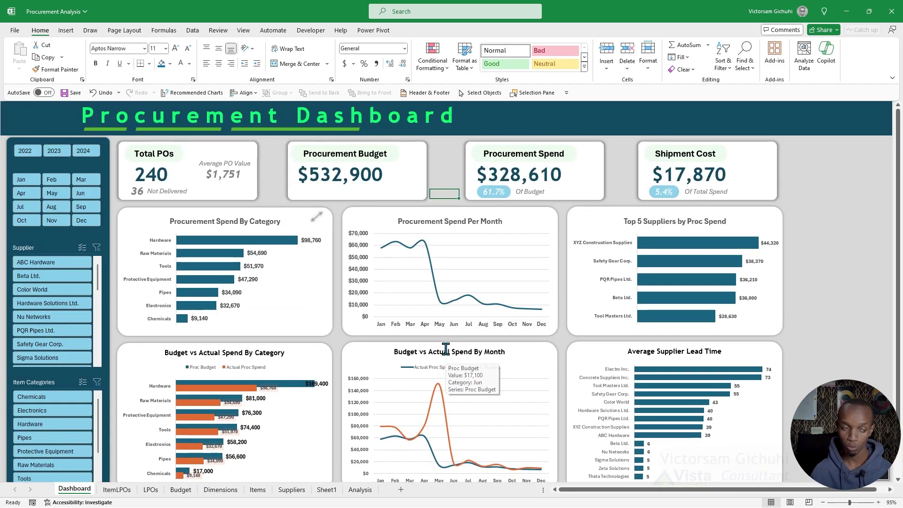
{"action": "key", "text": "ctrl+n"}
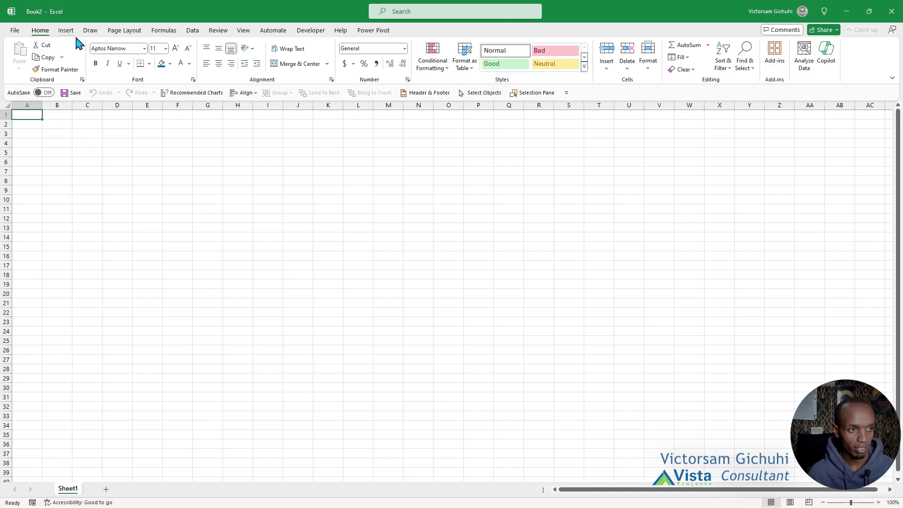
Import LPOs.csv via Get Data > From Text/CSV and scroll through its preview
{"action": "left_click", "coordinate": [192, 31]}
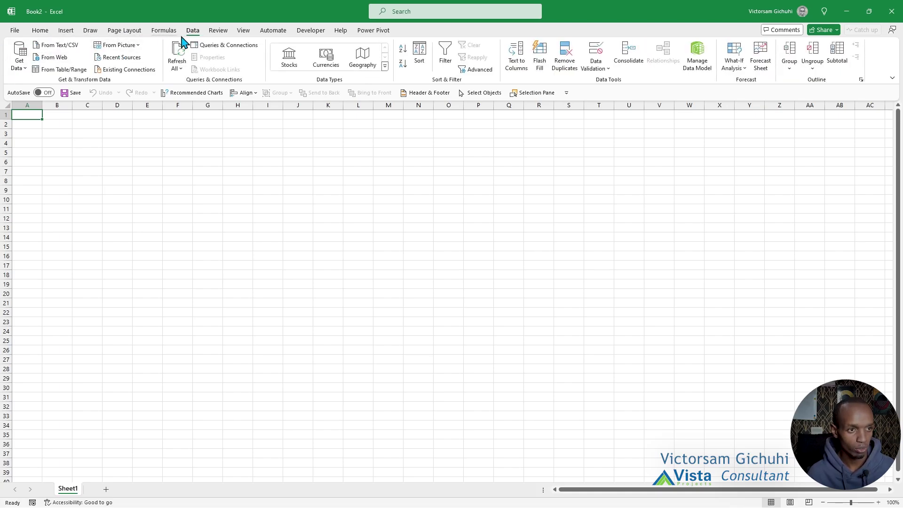
{"action": "left_click", "coordinate": [19, 68]}
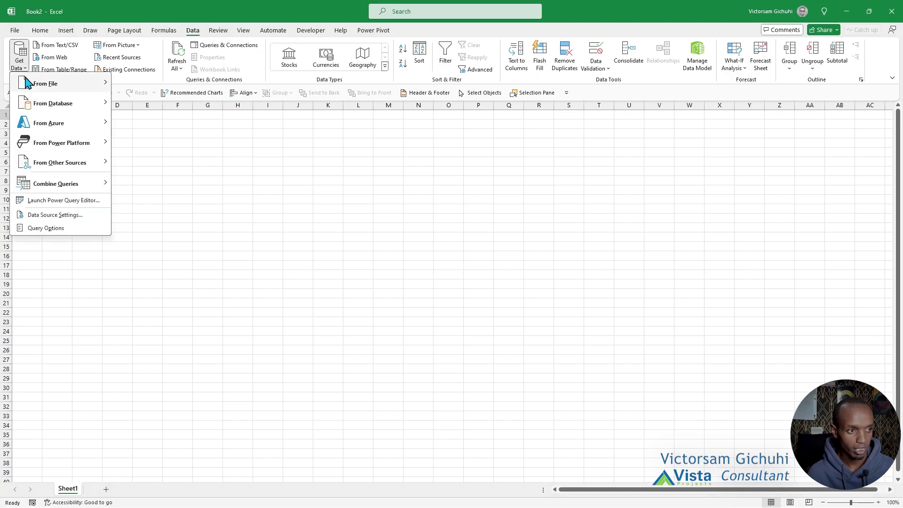
{"action": "mouse_move", "coordinate": [54, 87]}
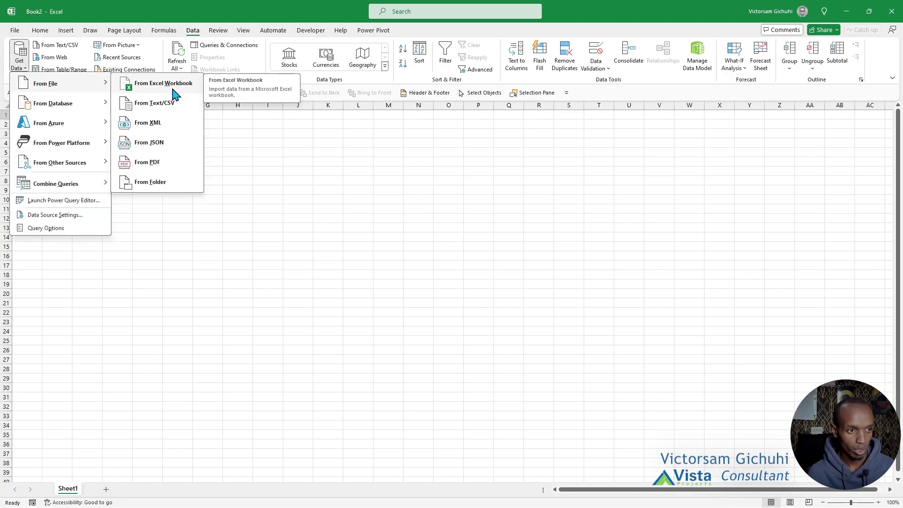
{"action": "left_click", "coordinate": [175, 103]}
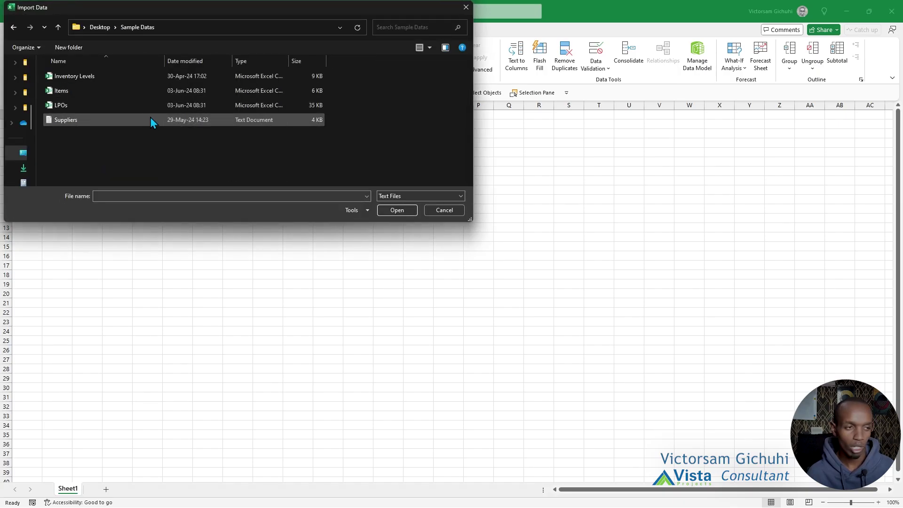
{"action": "left_click", "coordinate": [74, 106]}
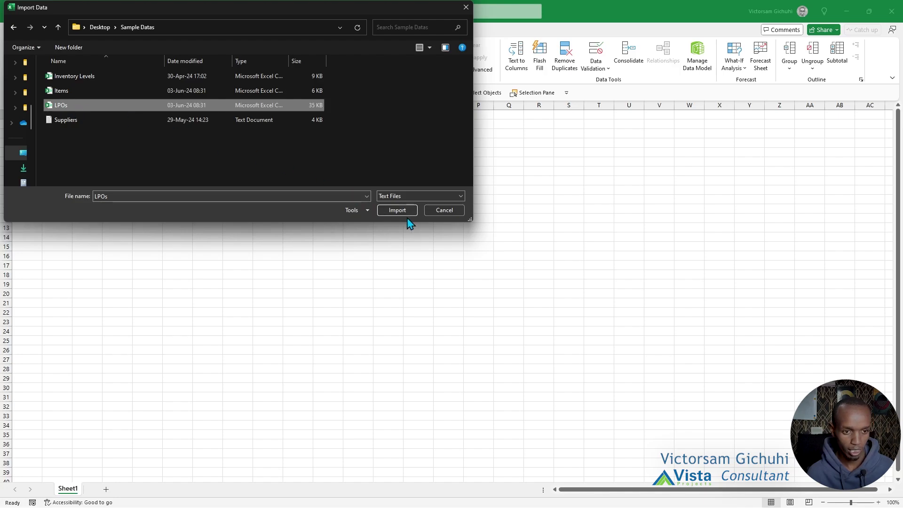
{"action": "left_click", "coordinate": [394, 210]}
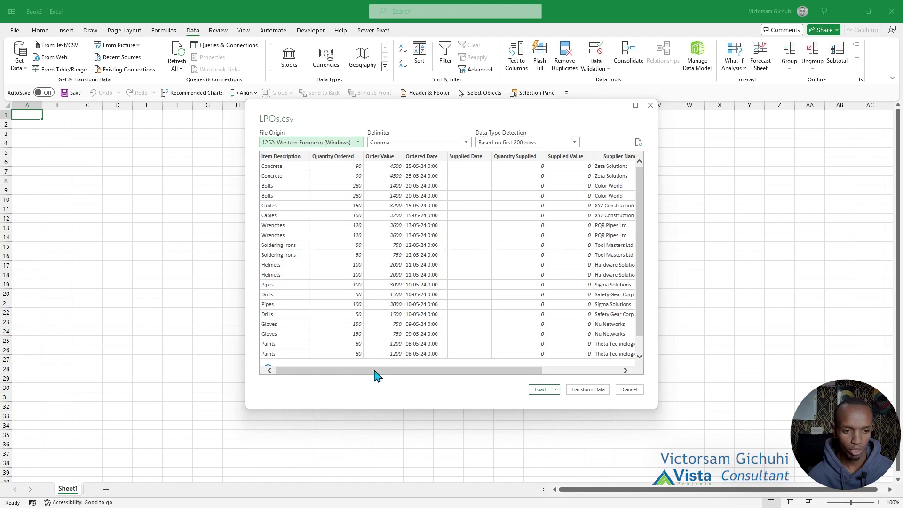
{"action": "left_click_drag", "start_coordinate": [378, 376], "coordinate": [315, 214]}
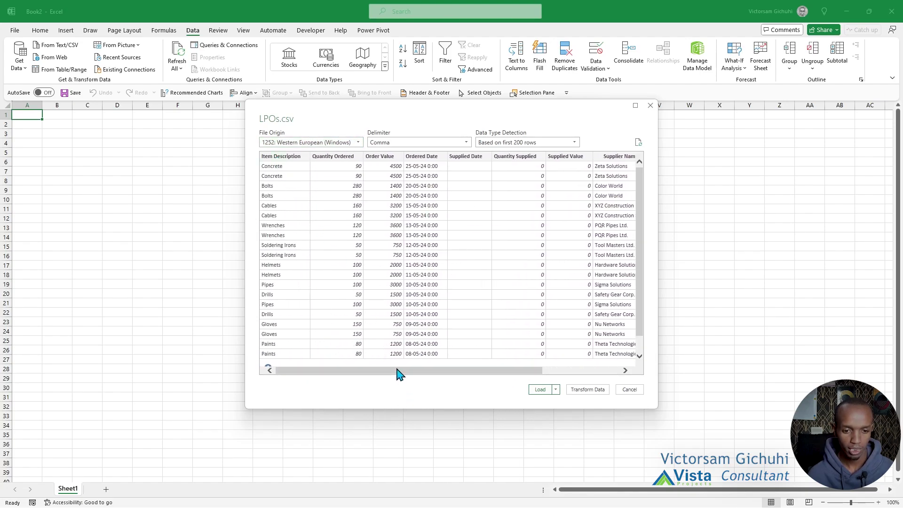
{"action": "left_click_drag", "start_coordinate": [397, 370], "coordinate": [488, 372]}
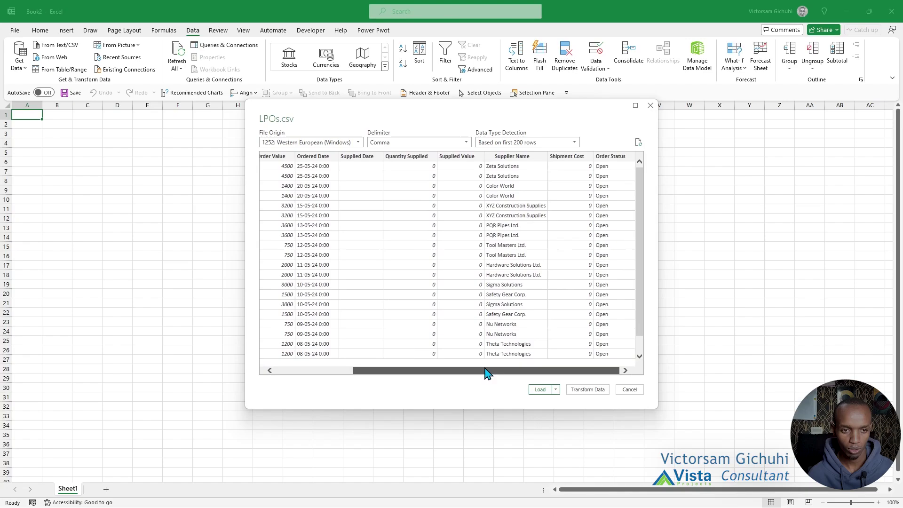
Open LPOs in Power Query and check the Item Description and Quantity Ordered types, leaving them unchanged
{"action": "left_click", "coordinate": [587, 391]}
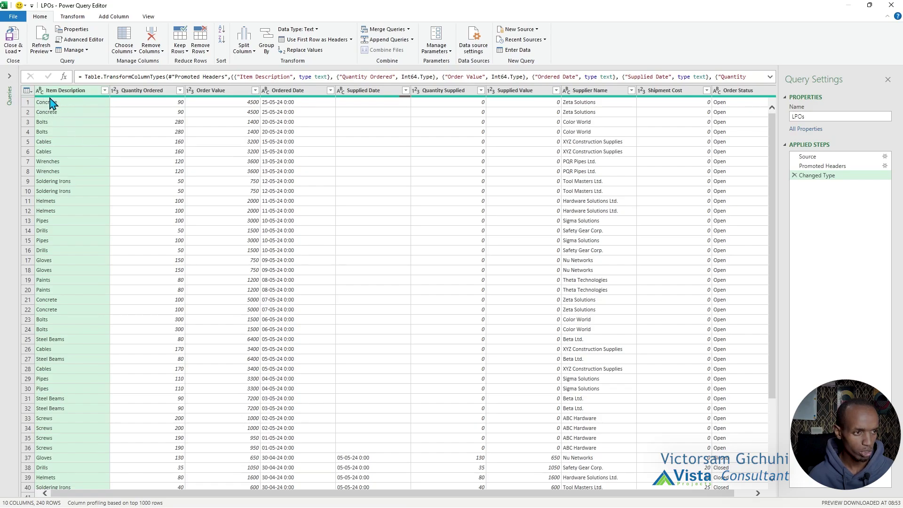
{"action": "left_click", "coordinate": [40, 91]}
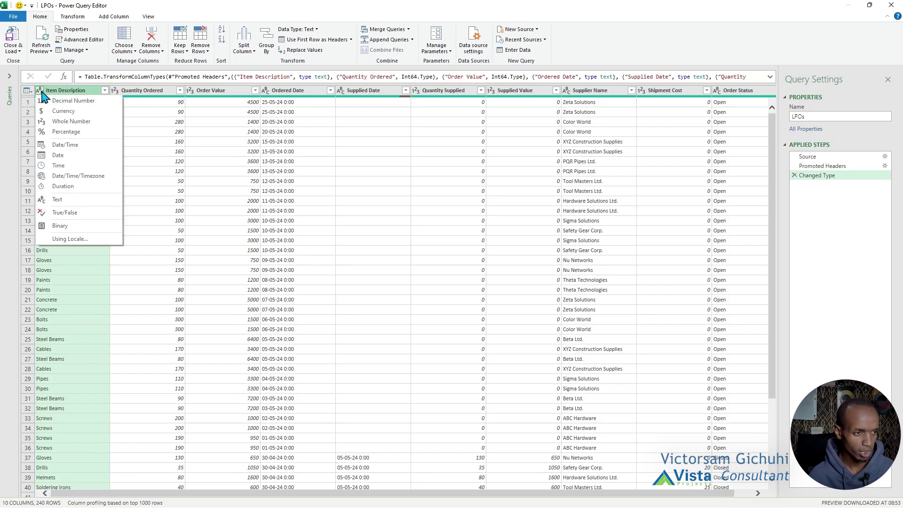
{"action": "left_click", "coordinate": [57, 199]}
{"action": "left_click", "coordinate": [115, 90]}
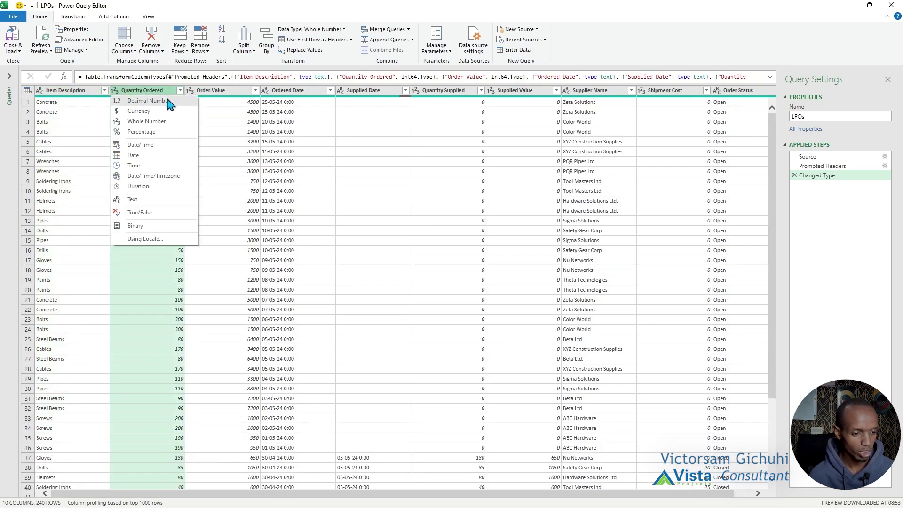
{"action": "left_click", "coordinate": [242, 133]}
{"action": "left_click", "coordinate": [180, 90]}
{"action": "scroll", "coordinate": [137, 233], "scroll_direction": "down", "scroll_amount": 5}
{"action": "left_click", "coordinate": [165, 358]}
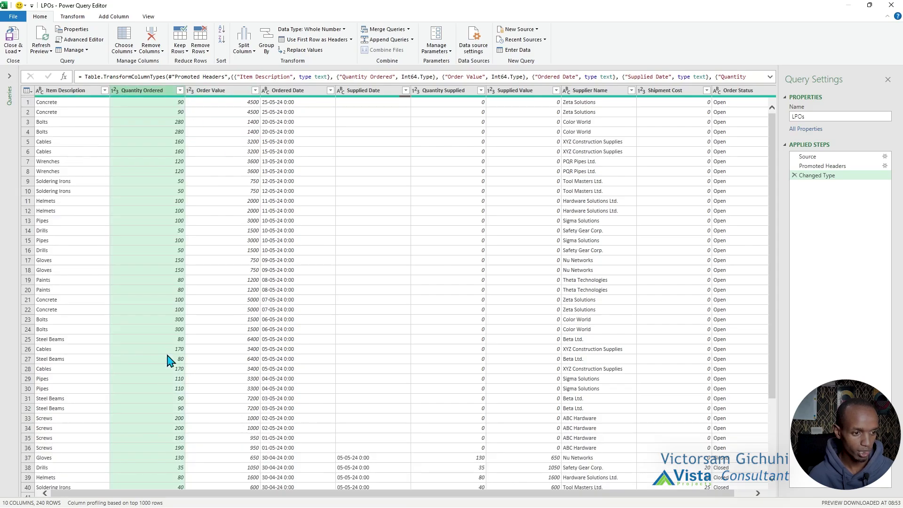
{"action": "left_click", "coordinate": [116, 92]}
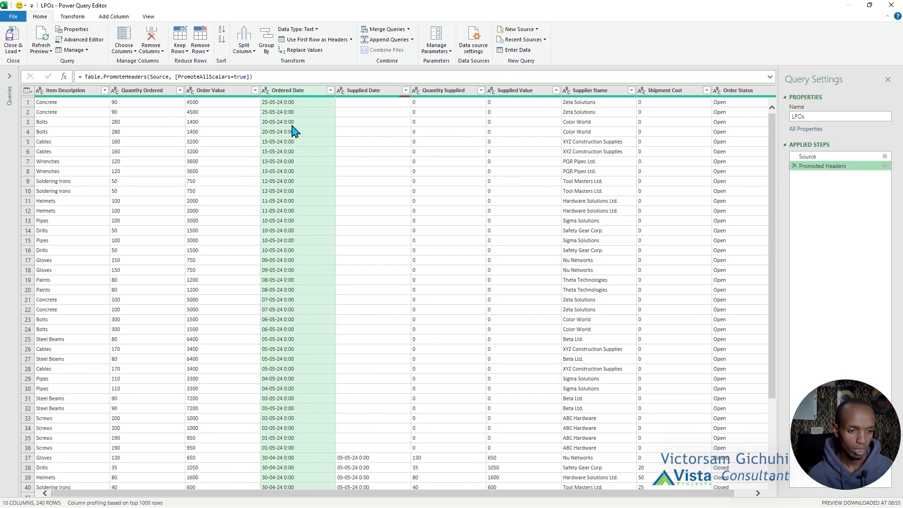
{"action": "scroll", "coordinate": [311, 317], "scroll_direction": "down", "scroll_amount": 3}
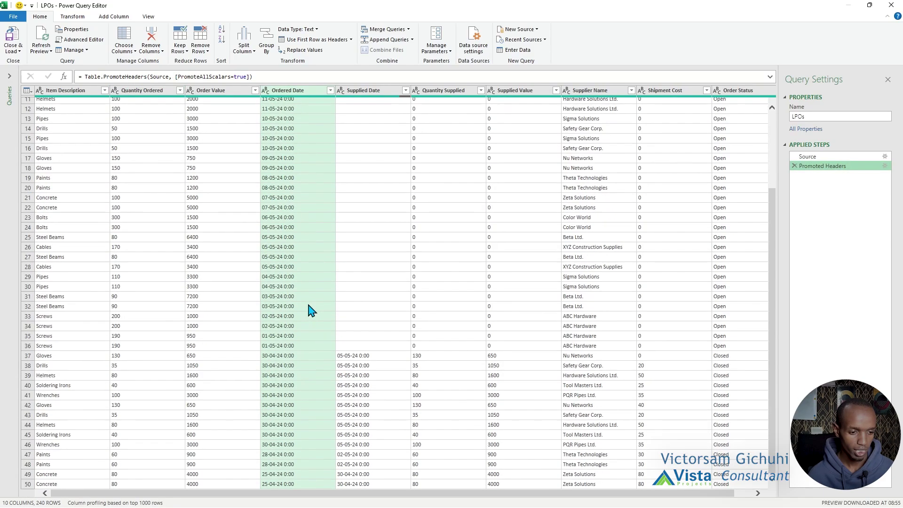
{"action": "scroll", "coordinate": [308, 309], "scroll_direction": "up", "scroll_amount": 3}
Set Ordered Date and Supplied Date to Date/Time and Quantity Supplied to Whole Number
{"action": "left_click", "coordinate": [265, 90]}
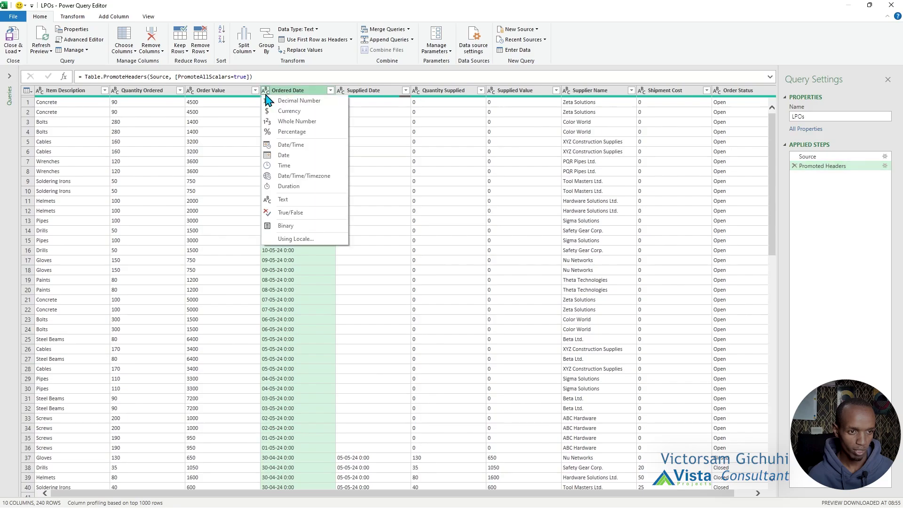
{"action": "left_click", "coordinate": [288, 146]}
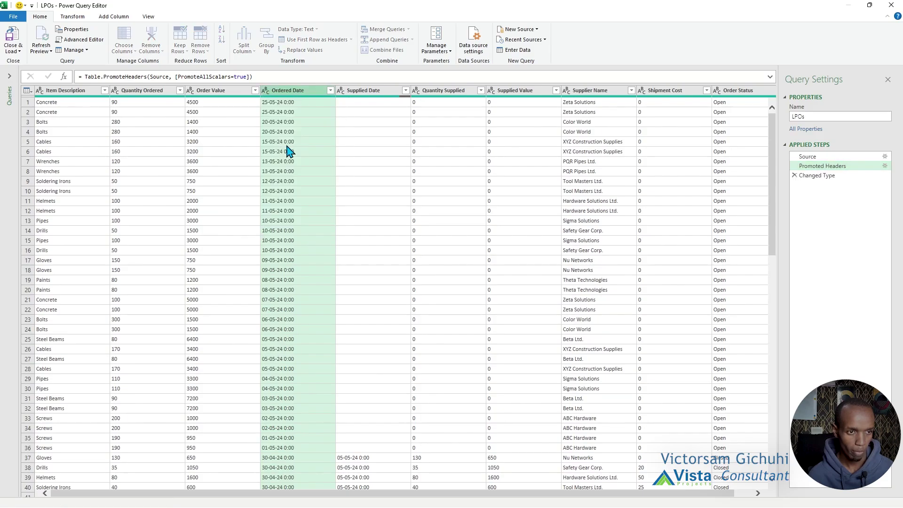
{"action": "left_click", "coordinate": [340, 91]}
{"action": "left_click", "coordinate": [356, 148]}
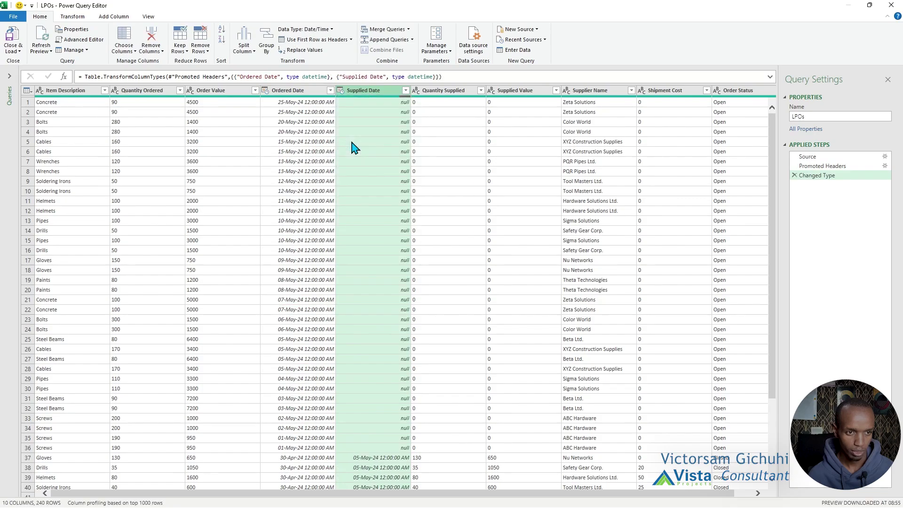
{"action": "left_click", "coordinate": [417, 91]}
{"action": "left_click", "coordinate": [446, 120]}
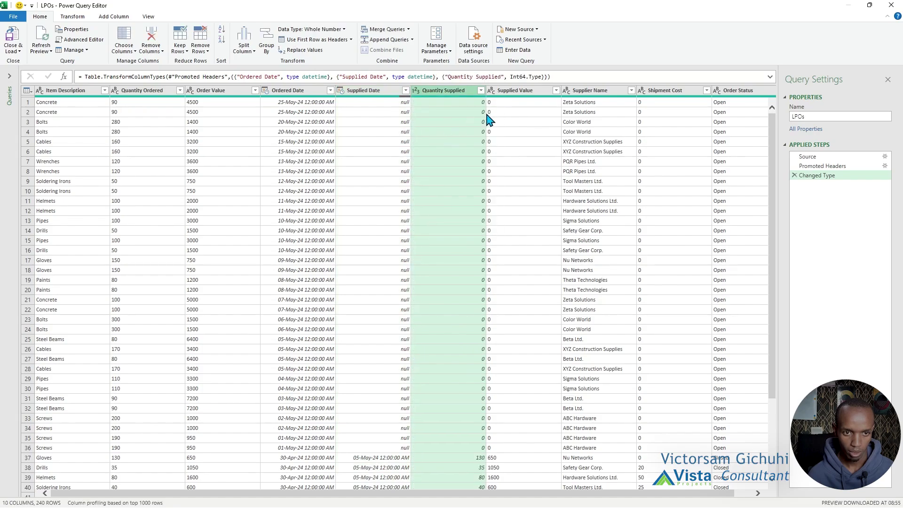
Change Supplied Value and Shipment Cost to Currency, replacing their earlier decimal conversions
{"action": "left_click", "coordinate": [490, 90]}
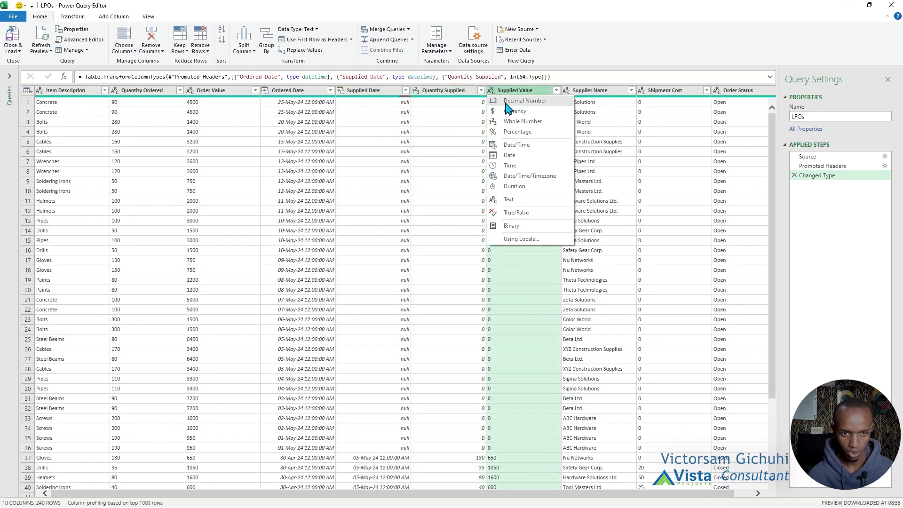
{"action": "left_click", "coordinate": [505, 102]}
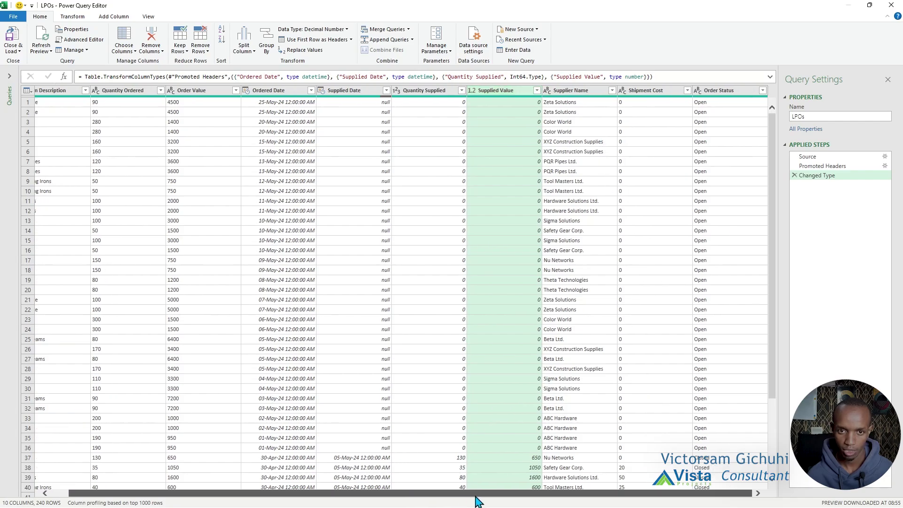
{"action": "left_click", "coordinate": [622, 91]}
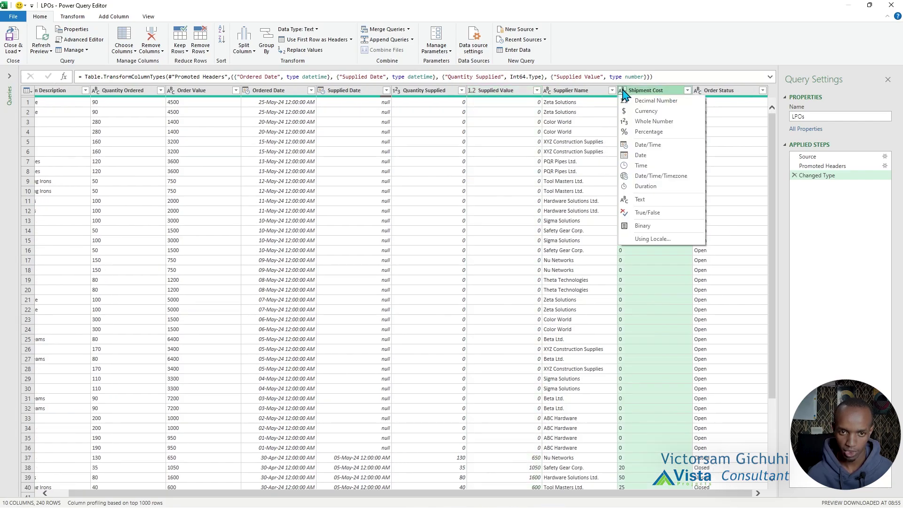
{"action": "left_click", "coordinate": [655, 102]}
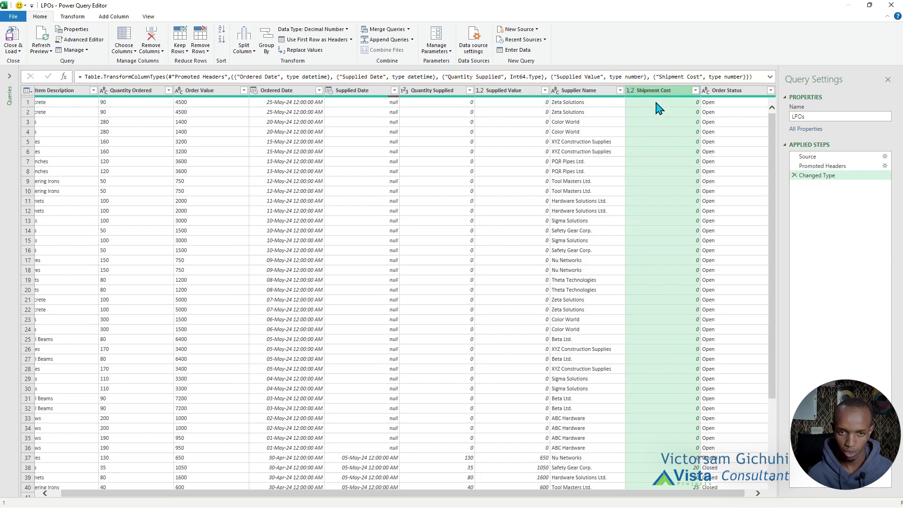
{"action": "left_click", "coordinate": [630, 90]}
{"action": "left_click", "coordinate": [646, 114]}
{"action": "left_click", "coordinate": [443, 285]}
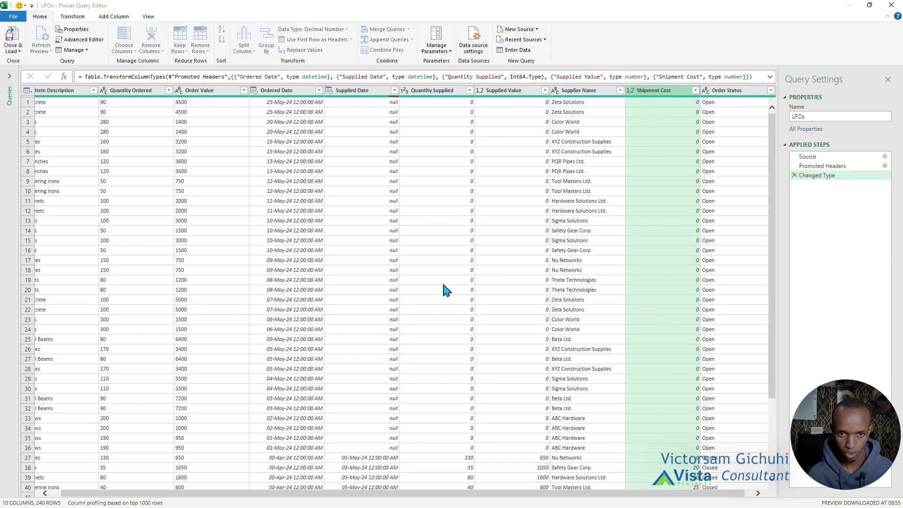
{"action": "left_click", "coordinate": [480, 90]}
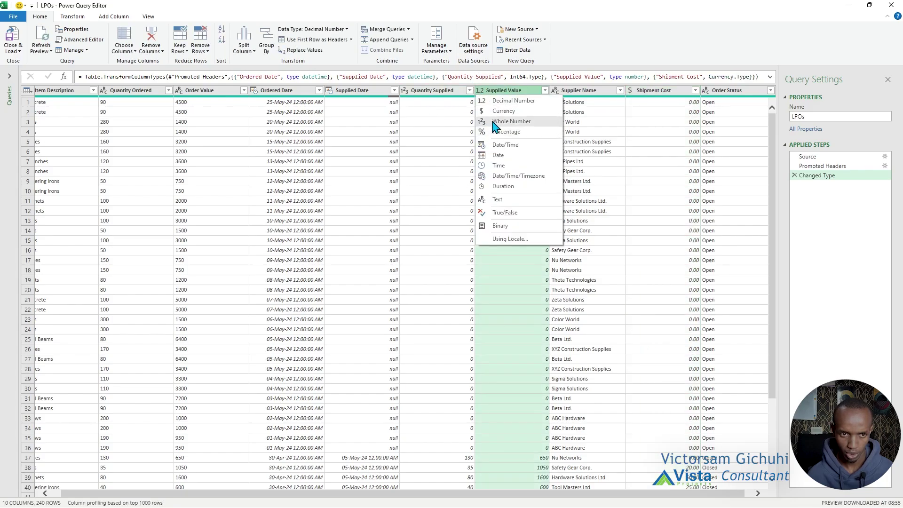
{"action": "left_click", "coordinate": [501, 116]}
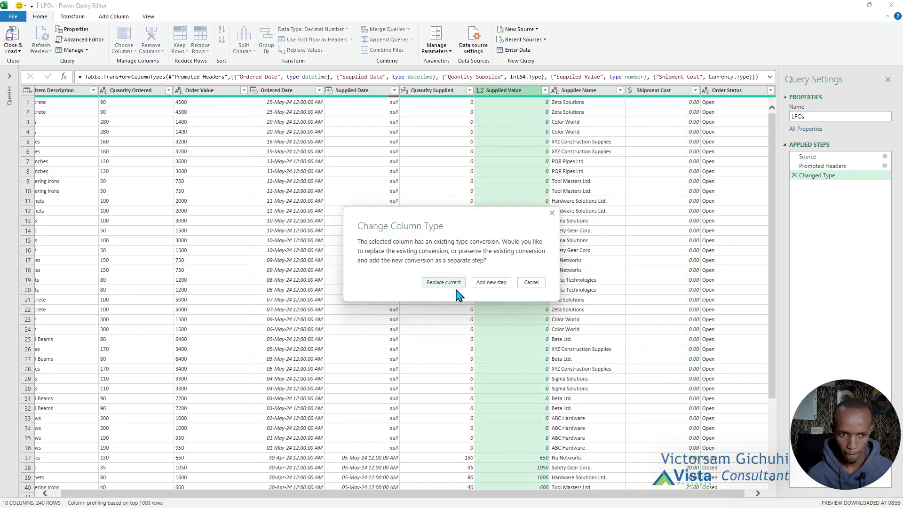
{"action": "left_click", "coordinate": [452, 284]}
{"action": "left_click_drag", "start_coordinate": [397, 493], "coordinate": [404, 494]}
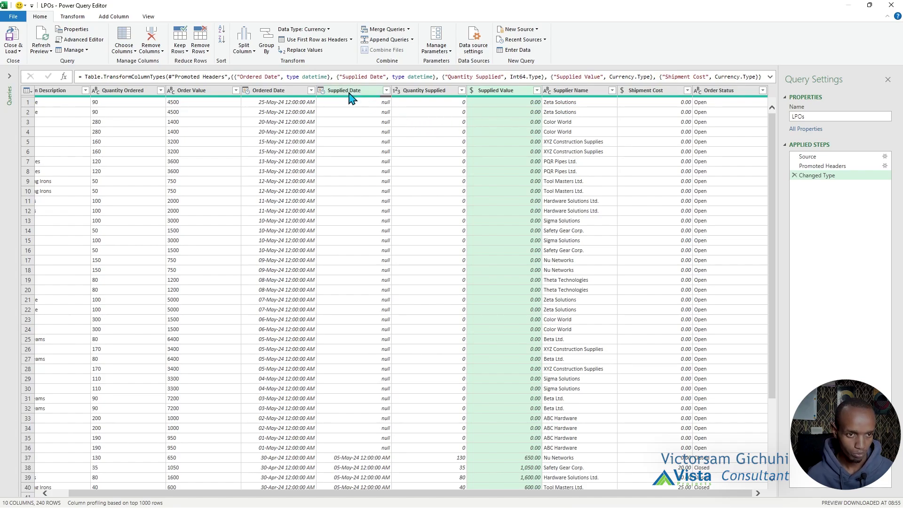
Add a Lead Time column subtracting Ordered Date from Supplied Date, placed right after Supplied Date
{"action": "left_click", "coordinate": [363, 92]}
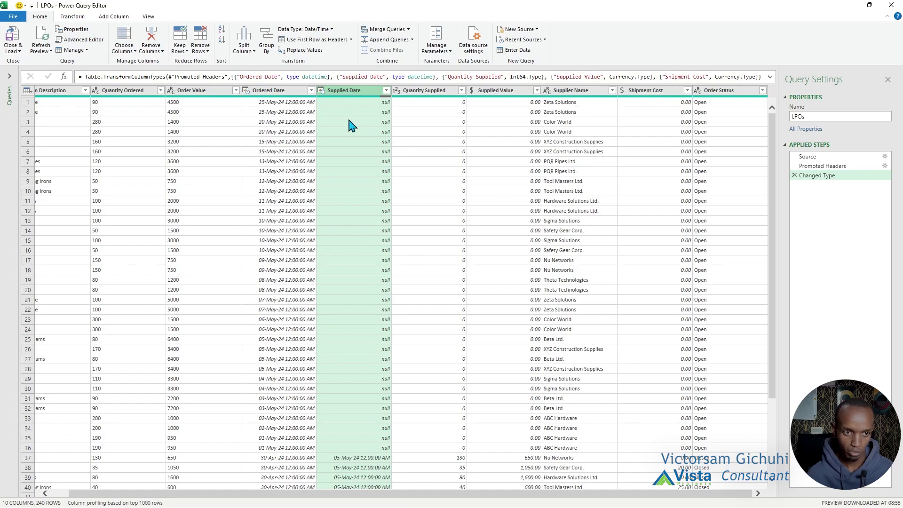
{"action": "left_click", "coordinate": [270, 94], "text": "ctrl"}
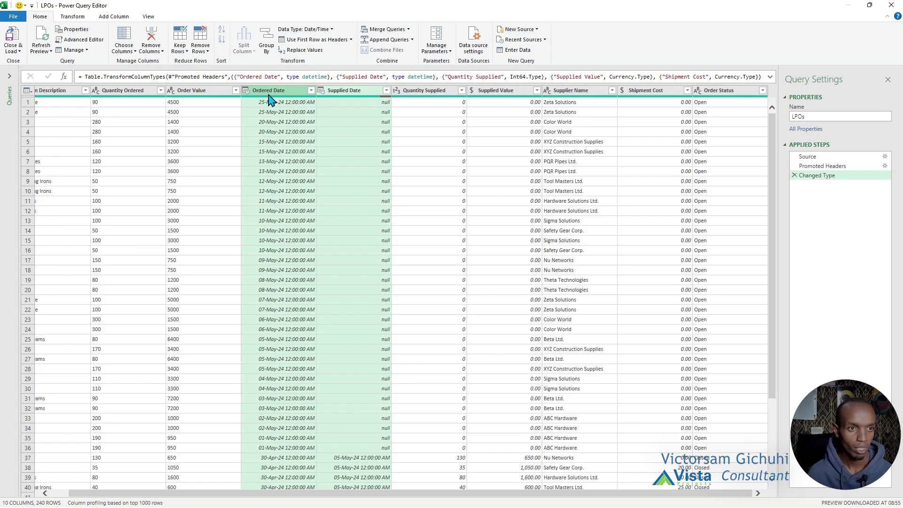
{"action": "left_click", "coordinate": [113, 18]}
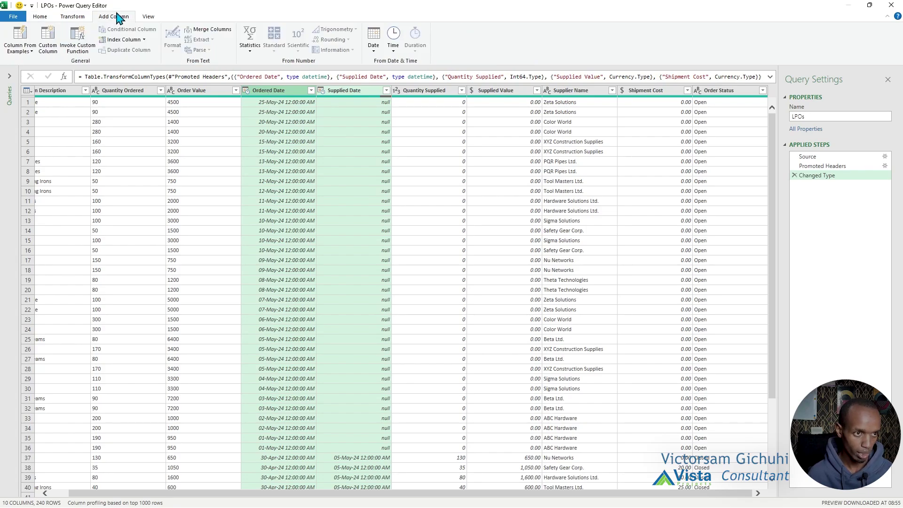
{"action": "left_click", "coordinate": [375, 53]}
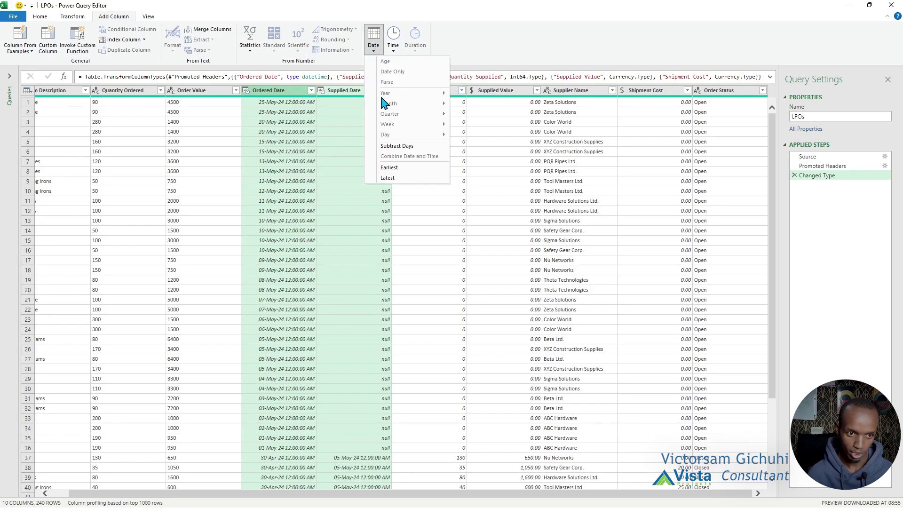
{"action": "left_click", "coordinate": [423, 148]}
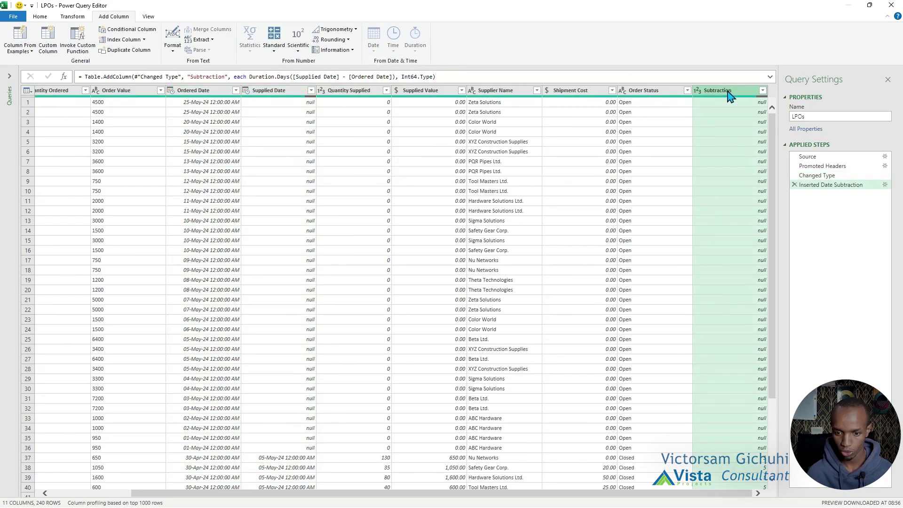
{"action": "double_click", "coordinate": [728, 90]}
{"action": "type", "text": "Lead Time"}
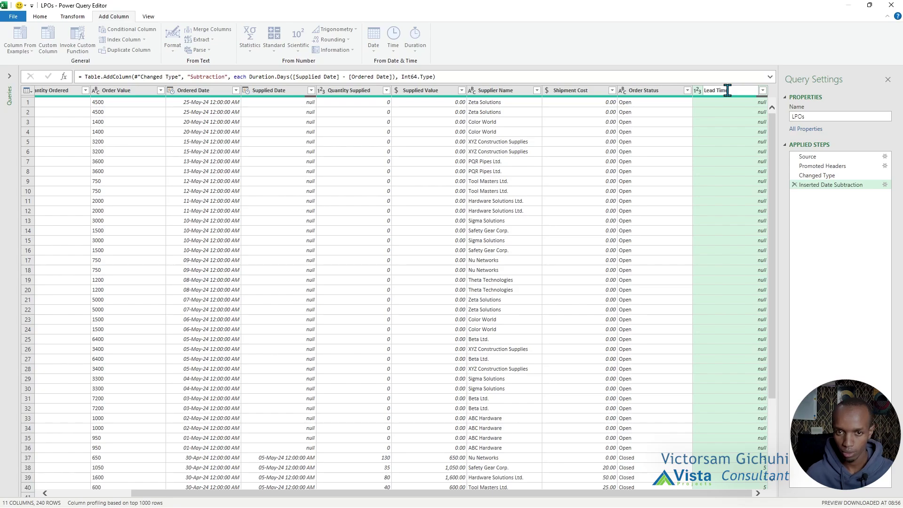
{"action": "key", "text": "Return"}
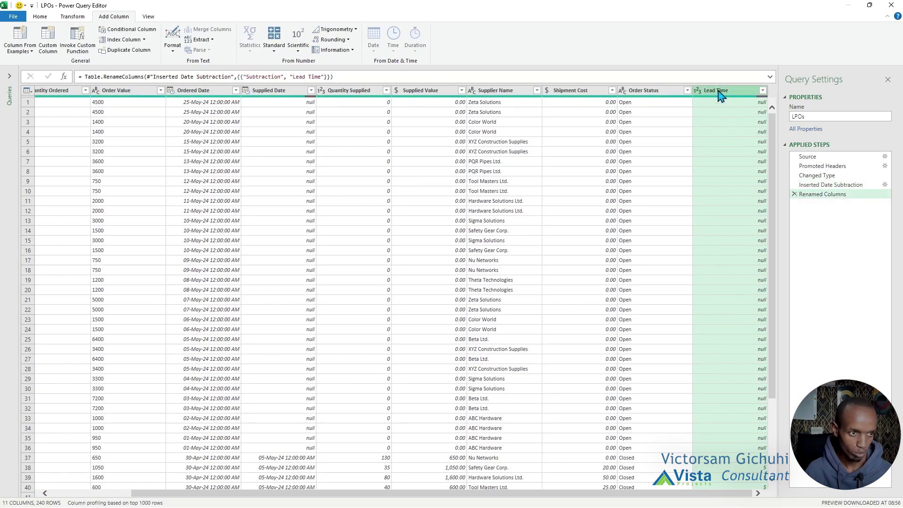
{"action": "mouse_move", "coordinate": [716, 94]}
{"action": "left_mouse_down"}
{"action": "mouse_move", "coordinate": [419, 111]}
{"action": "mouse_move", "coordinate": [337, 105]}
{"action": "mouse_move", "coordinate": [348, 107]}
{"action": "left_mouse_up"}
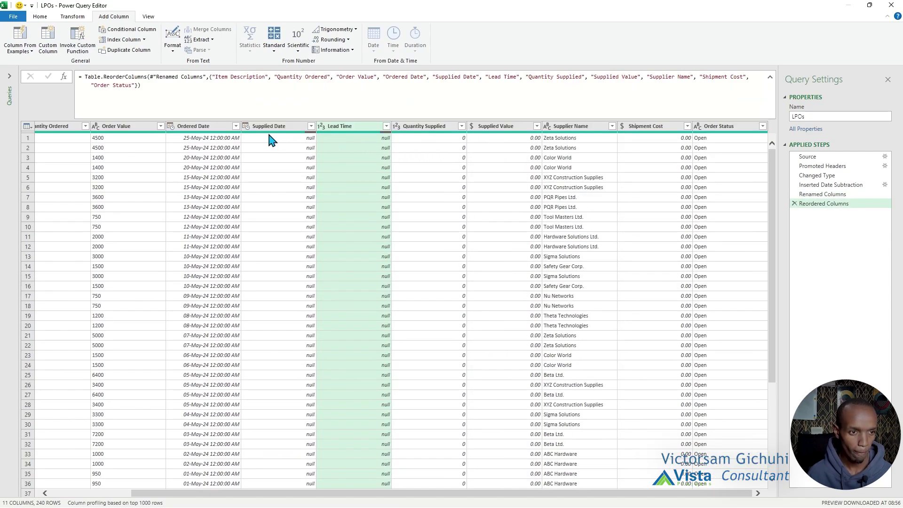
Select the Shipment Cost and Supplied Value columns together
{"action": "left_click", "coordinate": [670, 134]}
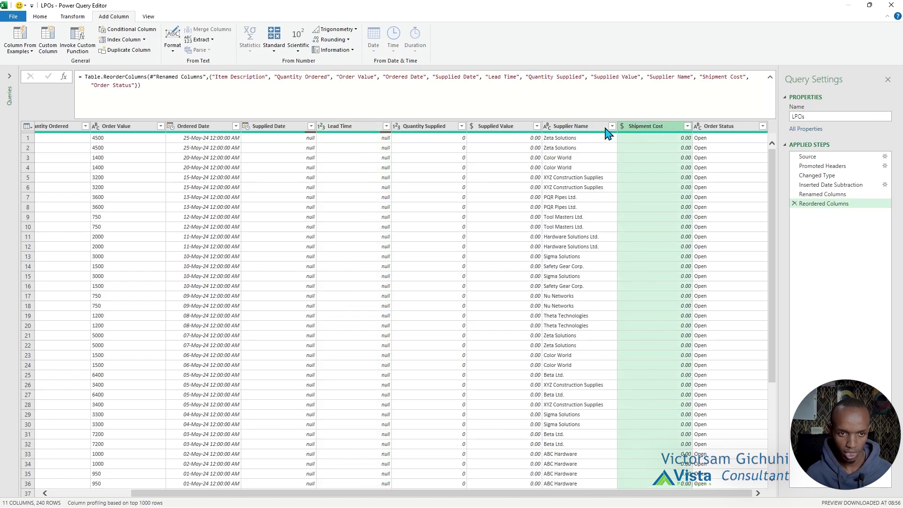
{"action": "left_click", "coordinate": [499, 132]}
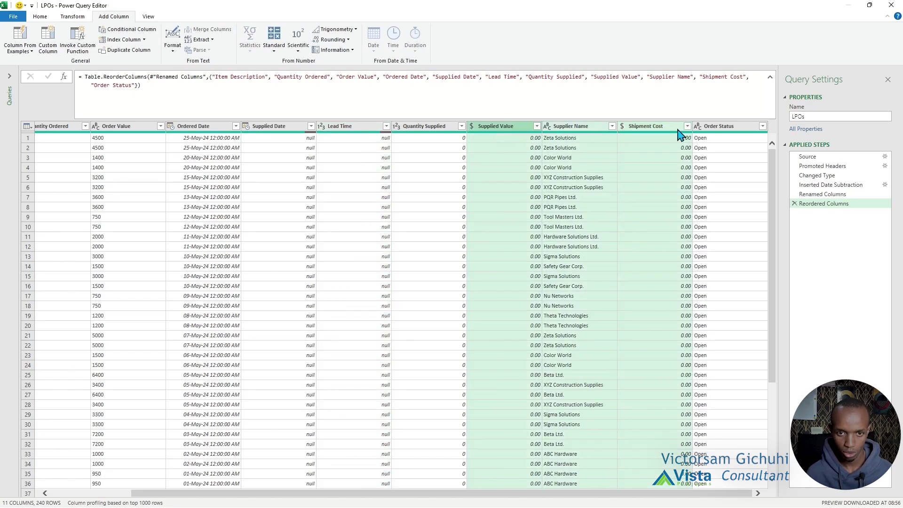
{"action": "left_click", "coordinate": [679, 132]}
{"action": "left_click", "coordinate": [500, 132], "text": "ctrl"}
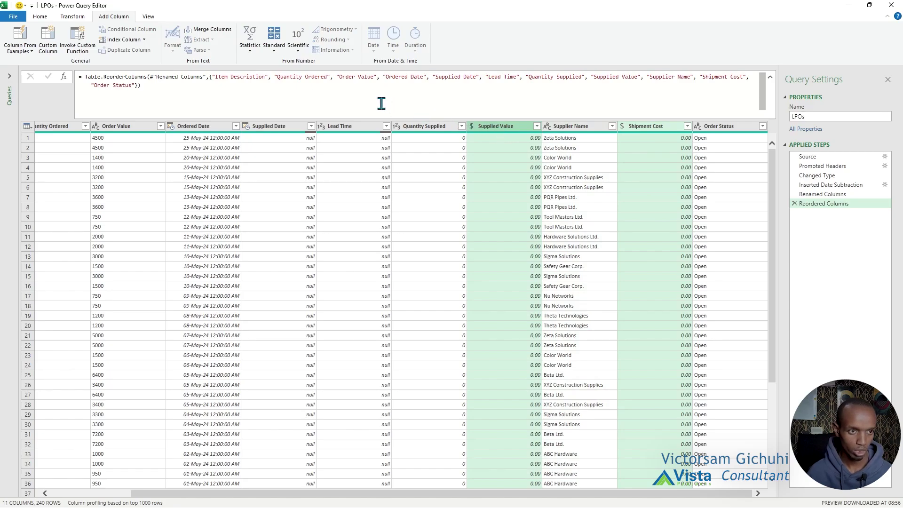
Add Shipment Cost and Supplied Value with Standard > Add and name the new column Total Cost
{"action": "left_click", "coordinate": [273, 50]}
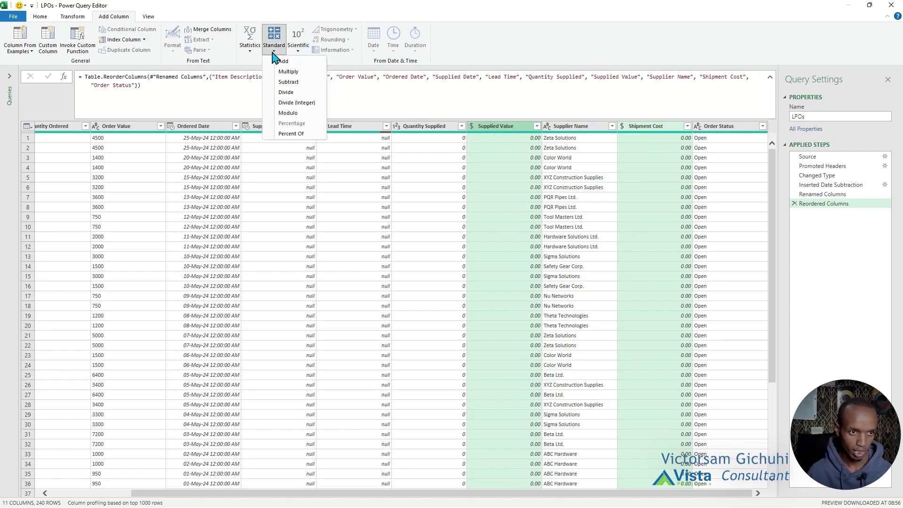
{"action": "left_click", "coordinate": [284, 61]}
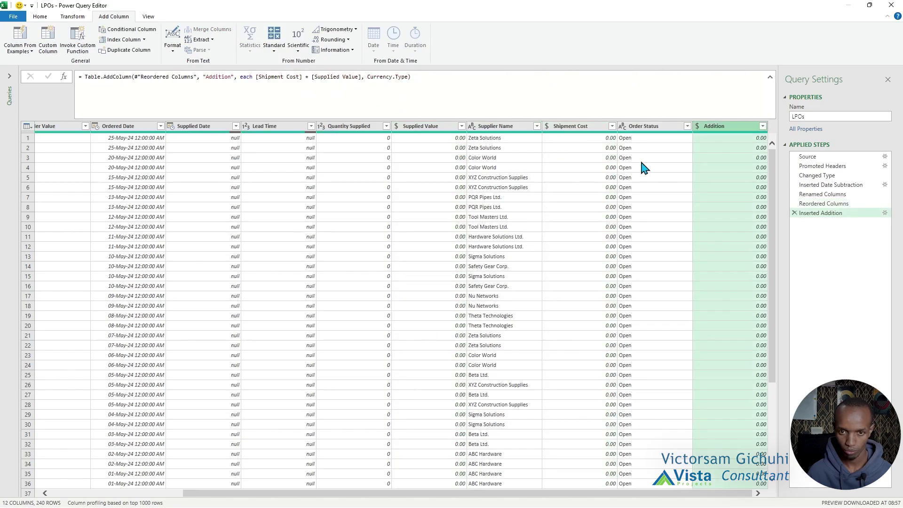
{"action": "double_click", "coordinate": [724, 126]}
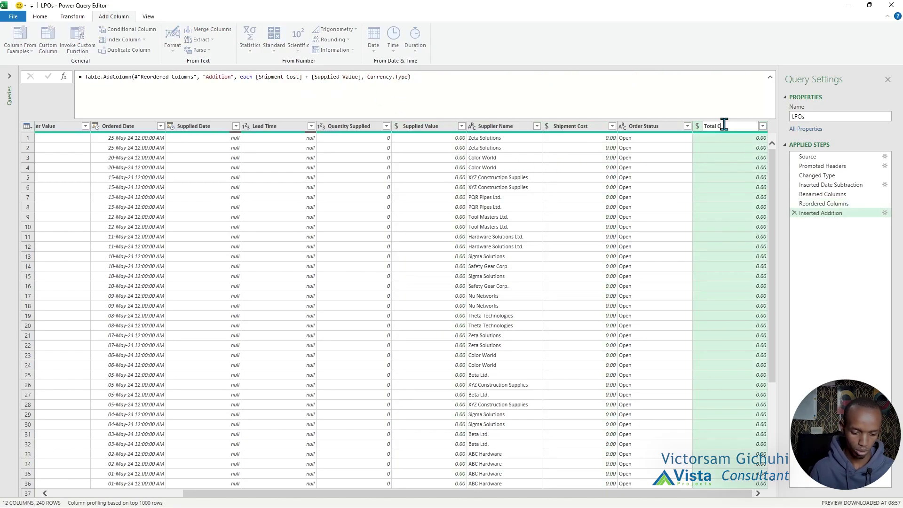
{"action": "key", "text": "Return"}
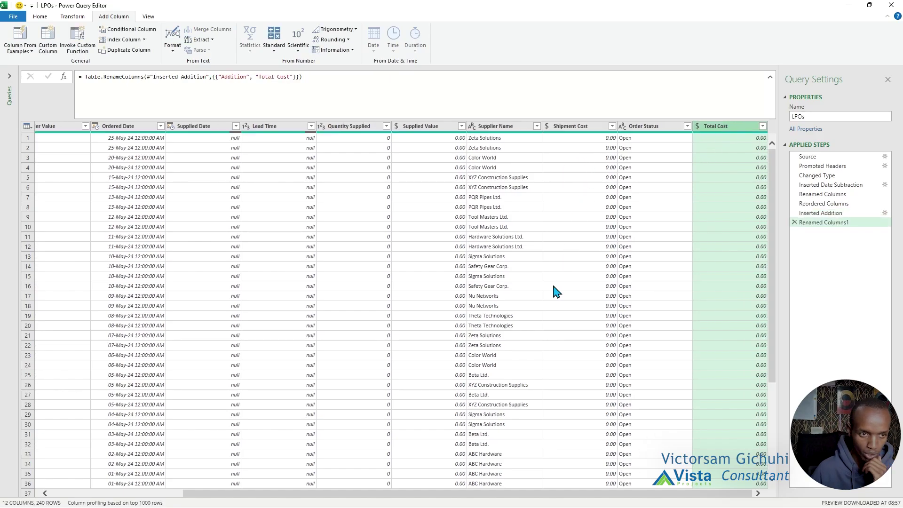
{"action": "scroll", "coordinate": [556, 292], "scroll_direction": "down", "scroll_amount": 10}
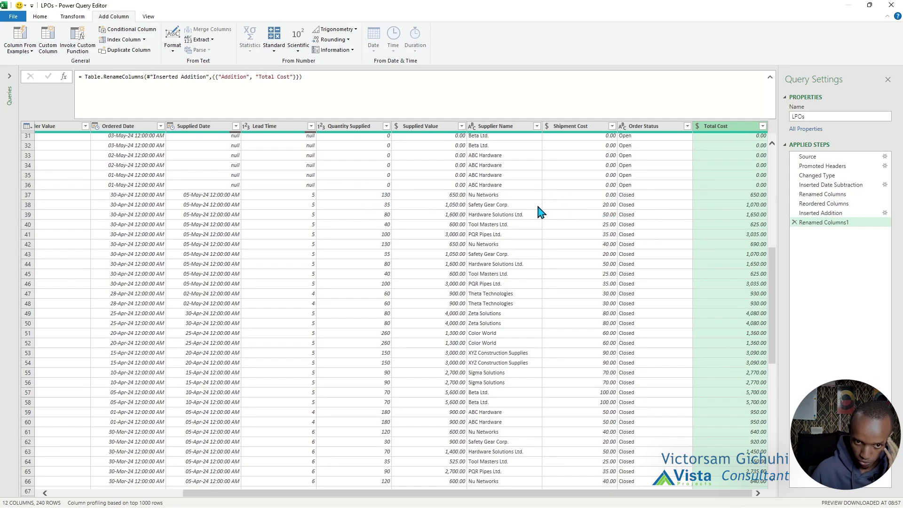
{"action": "scroll", "coordinate": [389, 283], "scroll_direction": "up", "scroll_amount": 10}
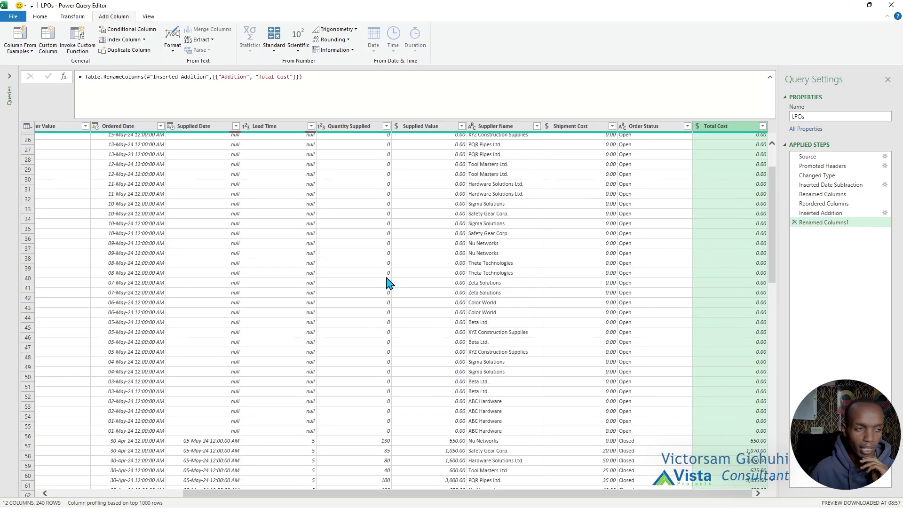
Close & Load the LPOs query as connection only, added to the Data Model
{"action": "left_click", "coordinate": [9, 76]}
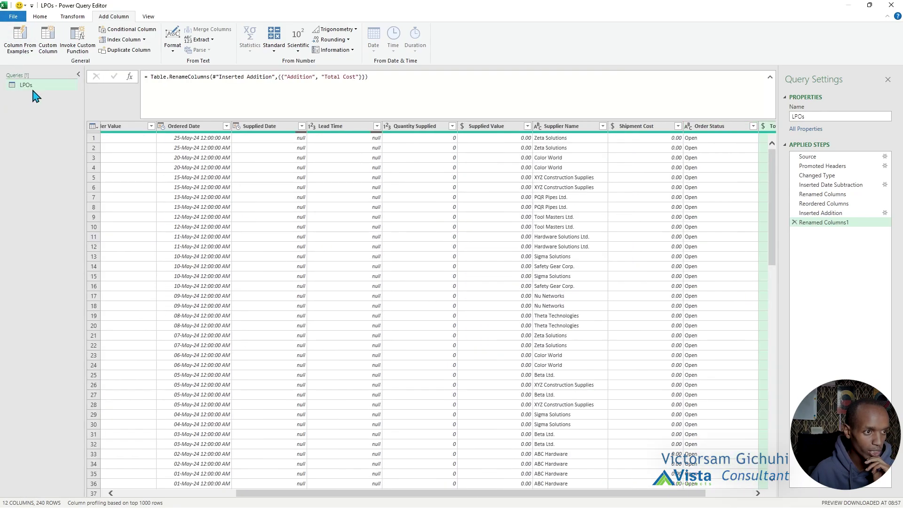
{"action": "left_click", "coordinate": [40, 16]}
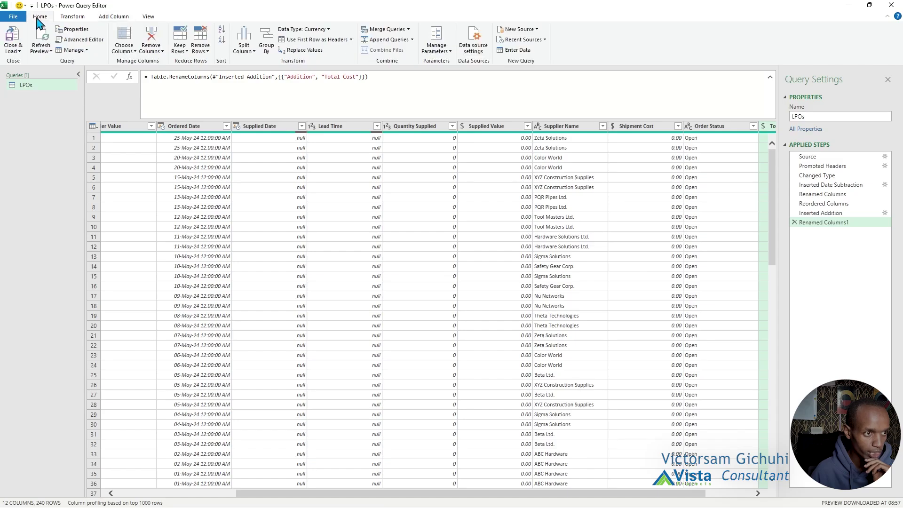
{"action": "left_click", "coordinate": [14, 52]}
{"action": "left_click", "coordinate": [30, 75]}
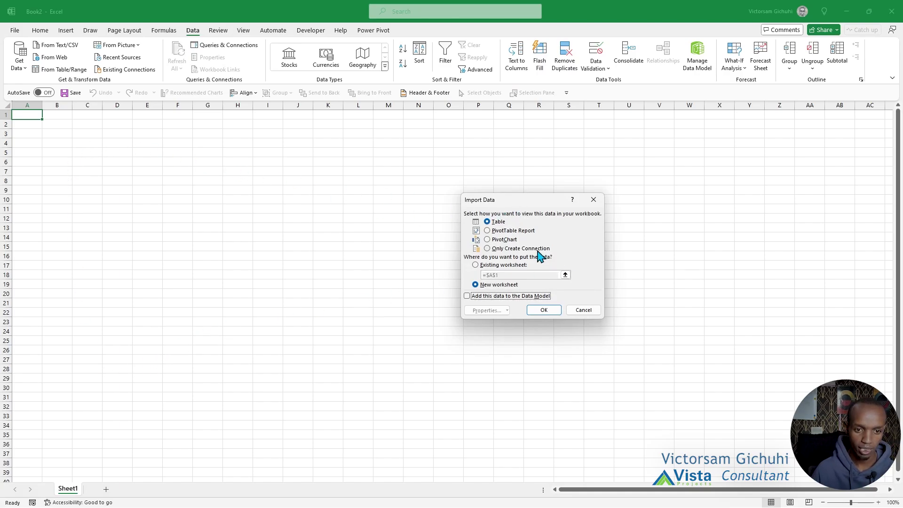
{"action": "left_click", "coordinate": [512, 249]}
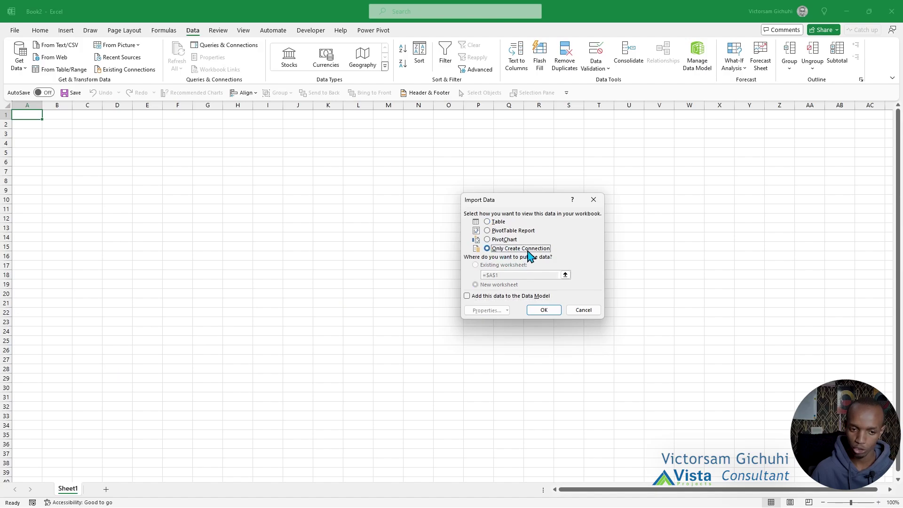
{"action": "left_click", "coordinate": [474, 297]}
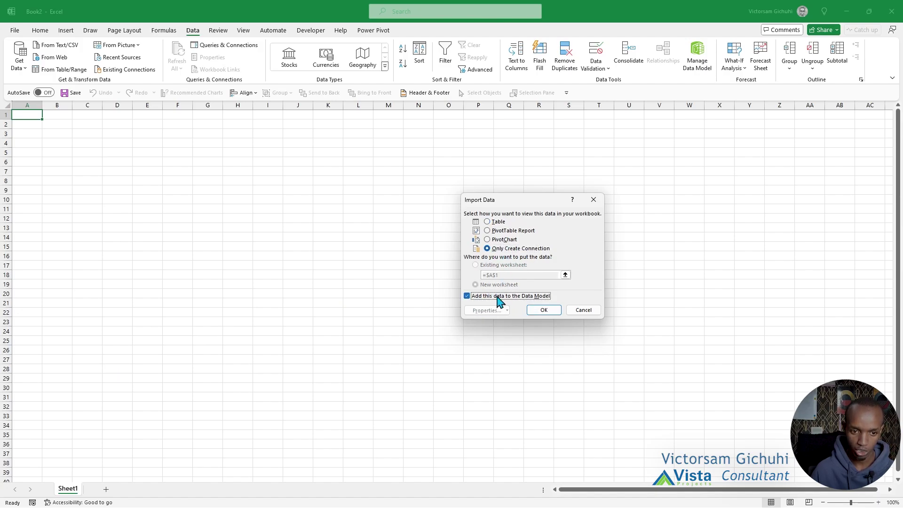
{"action": "left_click", "coordinate": [544, 311]}
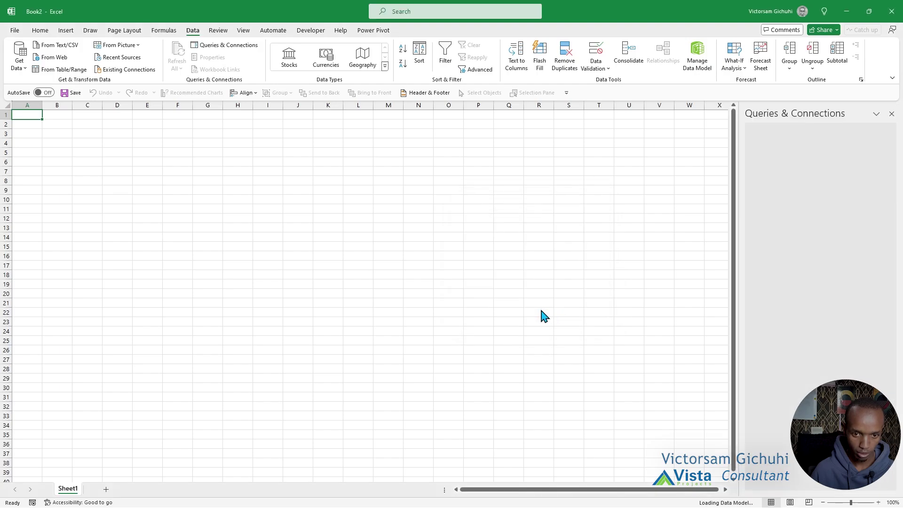
{"action": "left_click", "coordinate": [87, 153]}
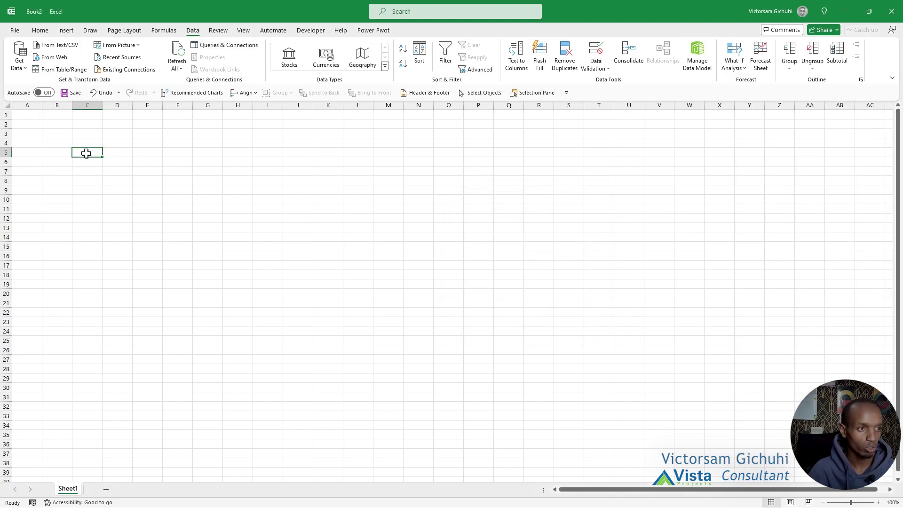
Import Budget.xlsx and open its Budget2 table in Power Query
{"action": "left_click", "coordinate": [19, 66]}
{"action": "mouse_move", "coordinate": [51, 85]}
{"action": "left_click", "coordinate": [170, 89]}
{"action": "left_click", "coordinate": [63, 79]}
{"action": "left_click", "coordinate": [397, 210]}
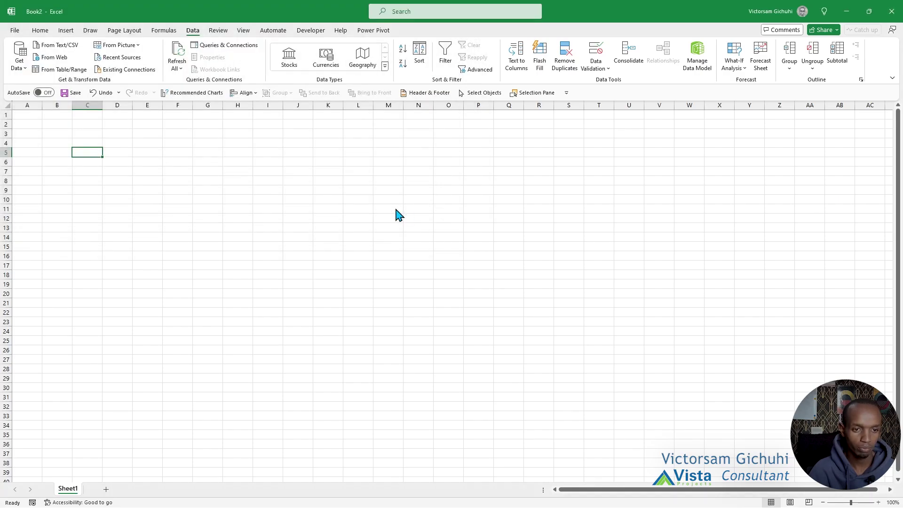
{"action": "left_click", "coordinate": [303, 227]}
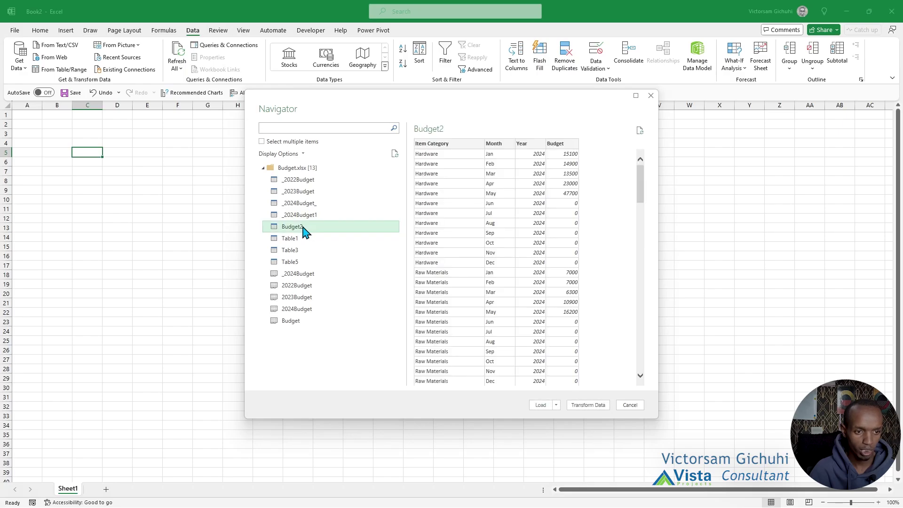
{"action": "left_click", "coordinate": [592, 407]}
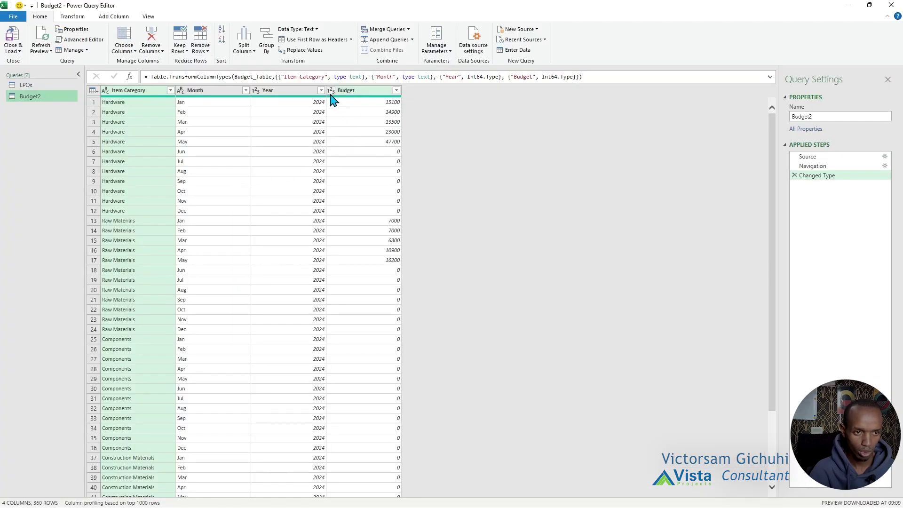
Set the Budget column to Currency and rename the query from Budget2 to Budget
{"action": "left_click", "coordinate": [331, 90]}
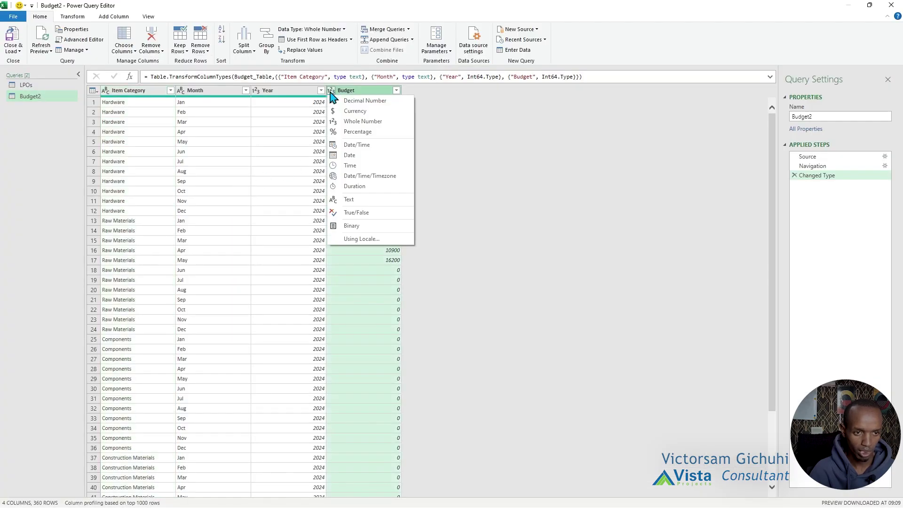
{"action": "left_click", "coordinate": [345, 122]}
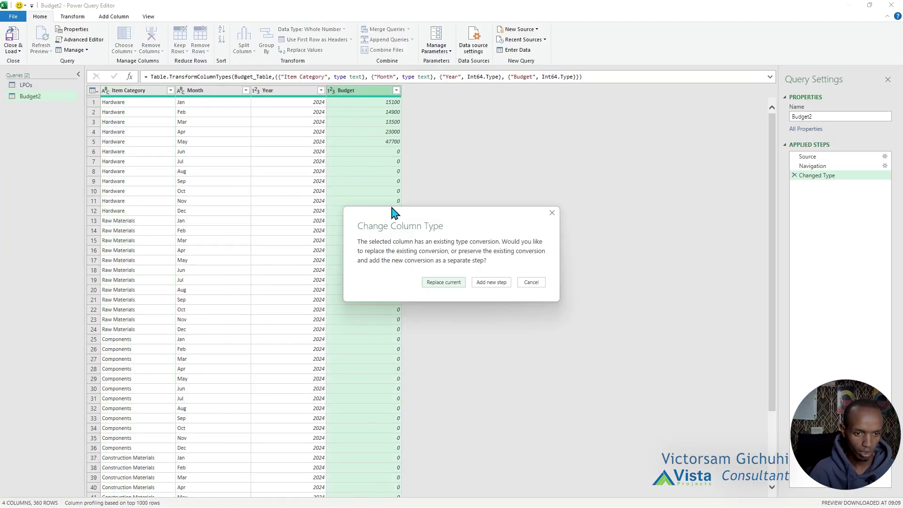
{"action": "left_click", "coordinate": [443, 282]}
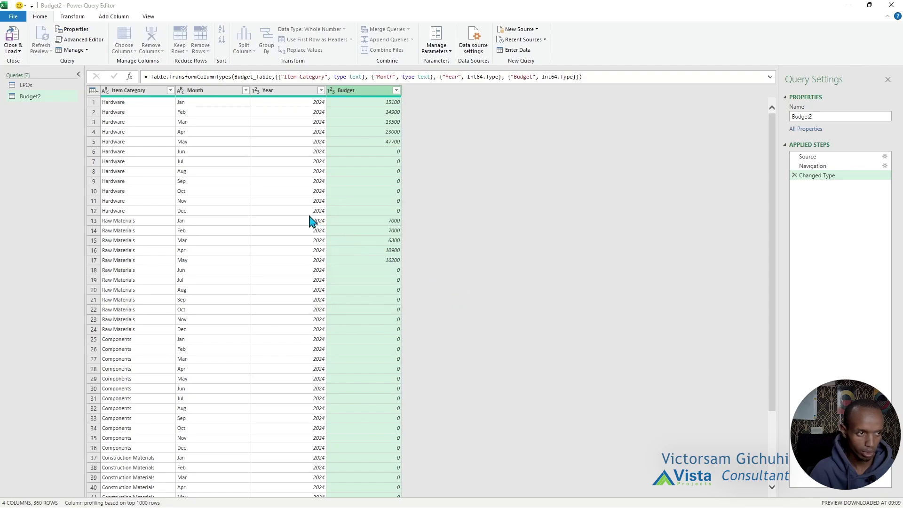
{"action": "double_click", "coordinate": [42, 100]}
{"action": "left_click", "coordinate": [56, 97]}
{"action": "key", "text": "BackSpace"}
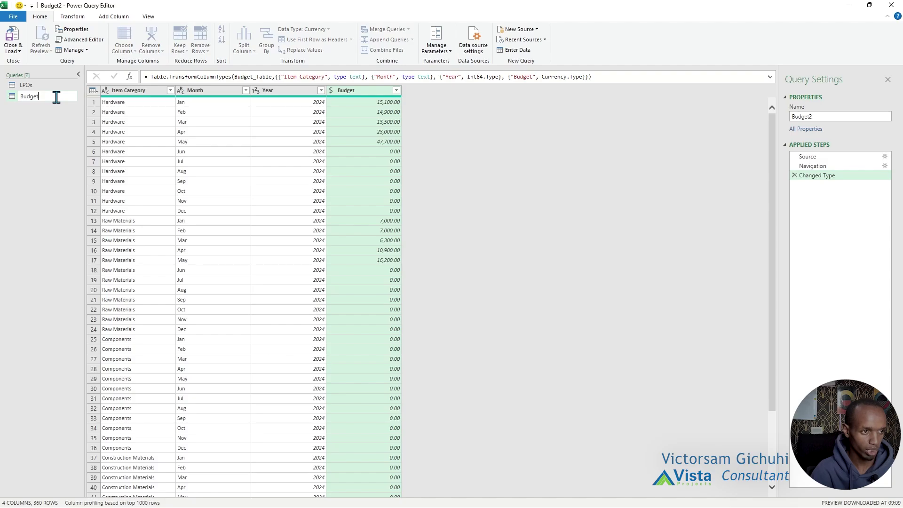
{"action": "key", "text": "Return"}
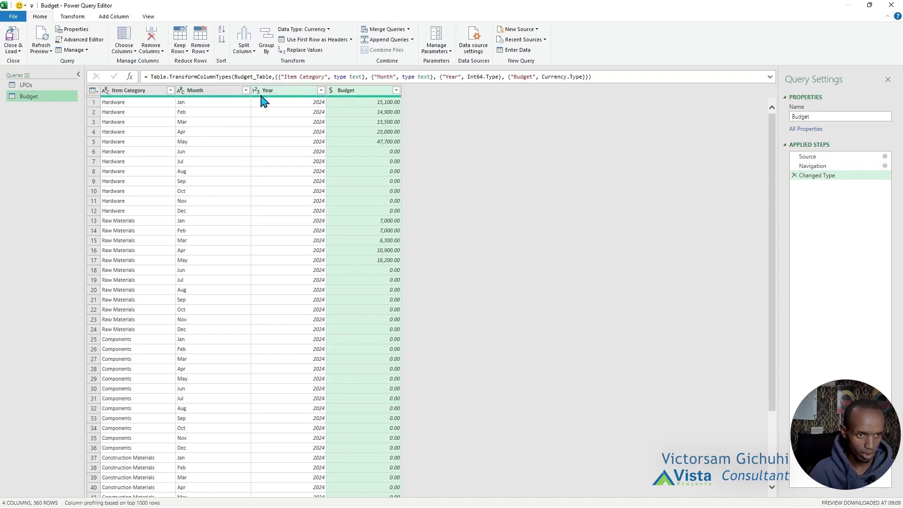
{"action": "scroll", "coordinate": [262, 225], "scroll_direction": "down", "scroll_amount": 20}
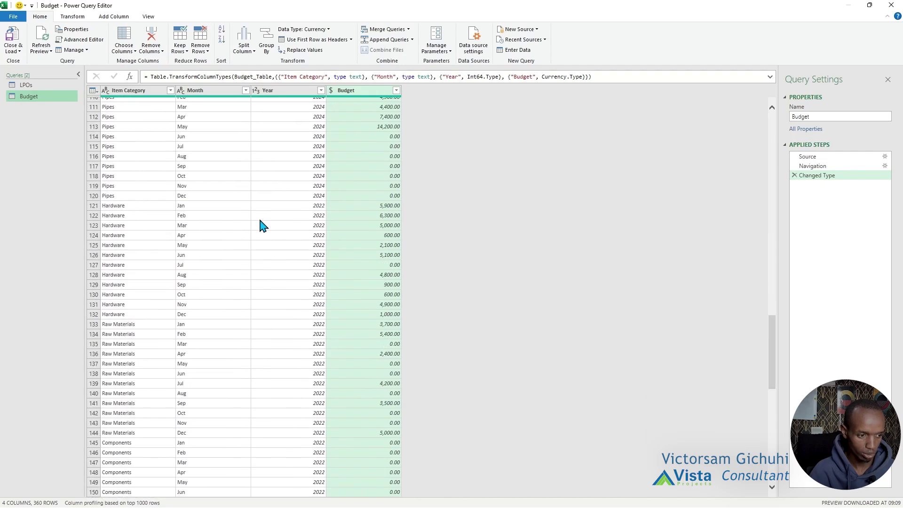
{"action": "scroll", "coordinate": [264, 229], "scroll_direction": "up", "scroll_amount": 20}
Choose connection-only loading with Add to Data Model for the Budget query
{"action": "left_click", "coordinate": [14, 50]}
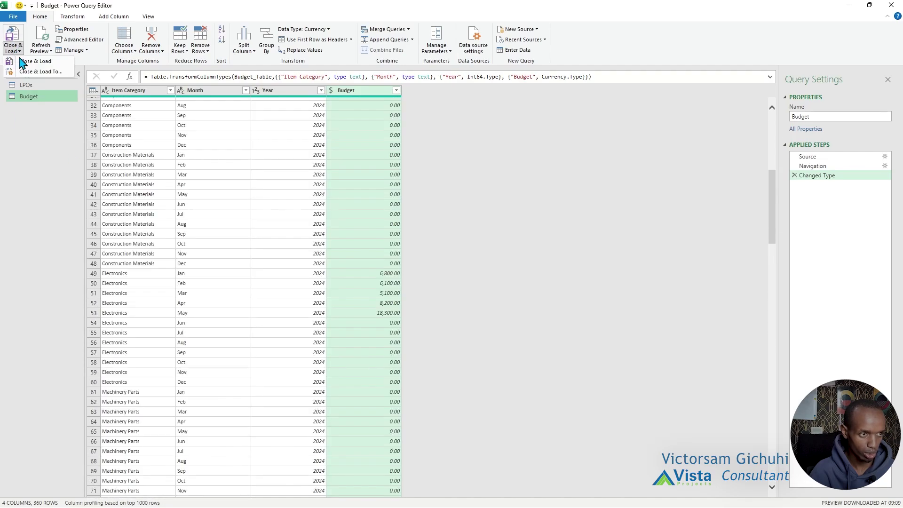
{"action": "left_click", "coordinate": [40, 72]}
{"action": "left_click", "coordinate": [503, 248]}
{"action": "left_click", "coordinate": [493, 298]}
Finish loading Budget, then bring Items.csv into Power Query via From Text/CSV
{"action": "left_click", "coordinate": [544, 310]}
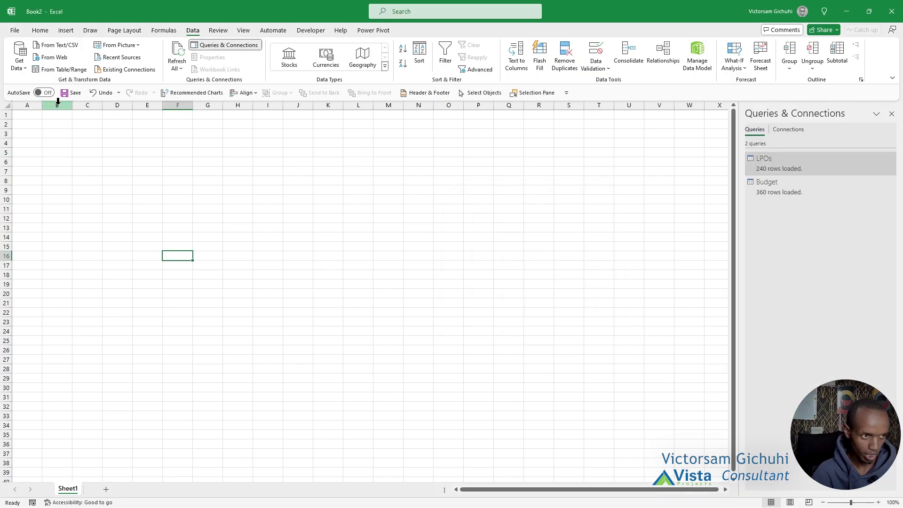
{"action": "left_click", "coordinate": [20, 64]}
{"action": "mouse_move", "coordinate": [33, 84]}
{"action": "left_click", "coordinate": [134, 104]}
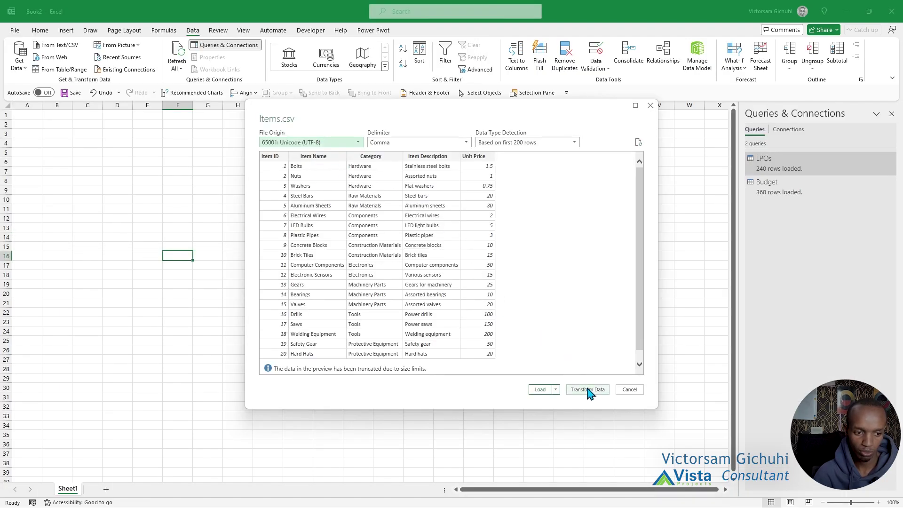
{"action": "left_click", "coordinate": [588, 390]}
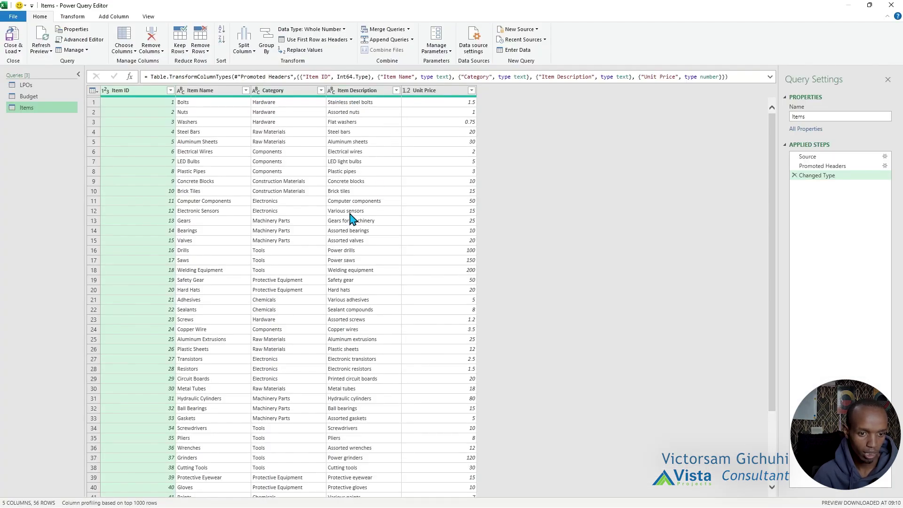
{"action": "scroll", "coordinate": [349, 218], "scroll_direction": "down", "scroll_amount": 5}
{"action": "scroll", "coordinate": [350, 219], "scroll_direction": "up", "scroll_amount": 5}
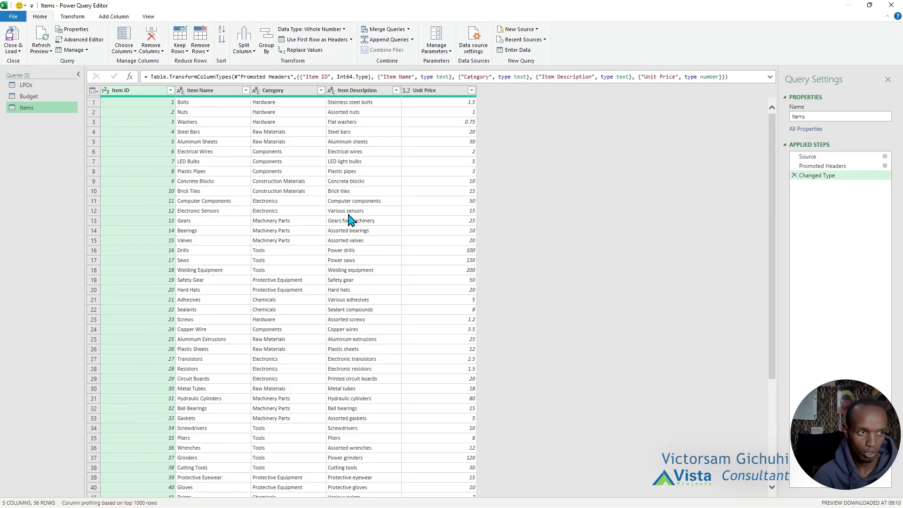
Load the Items query as a connection only
{"action": "left_click", "coordinate": [12, 50]}
{"action": "left_click", "coordinate": [31, 61]}
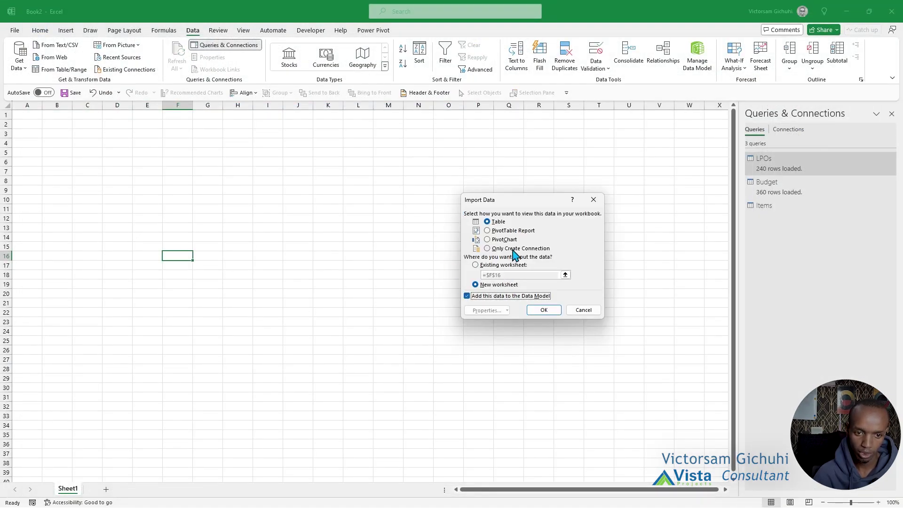
{"action": "left_click", "coordinate": [502, 248]}
{"action": "left_click", "coordinate": [544, 310]}
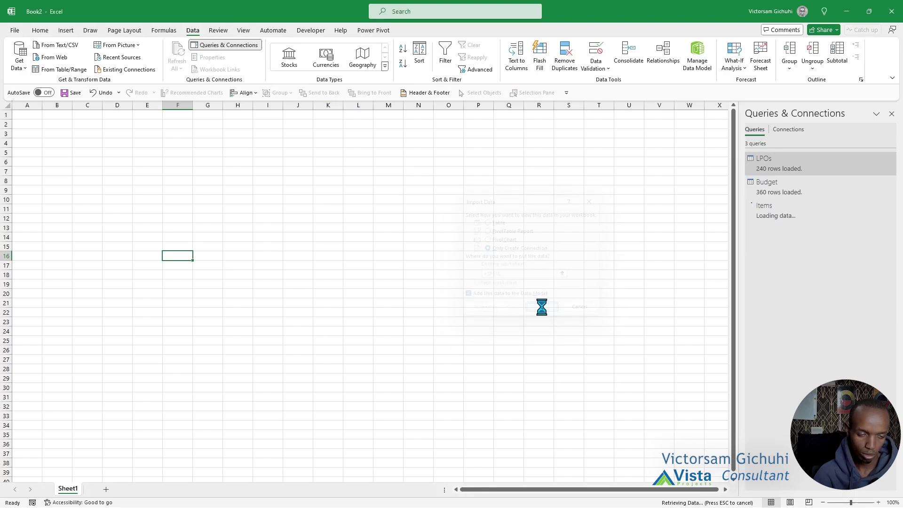
Import Suppliers.txt via From Text/CSV and open it in Power Query
{"action": "left_click", "coordinate": [19, 61]}
{"action": "mouse_move", "coordinate": [61, 89]}
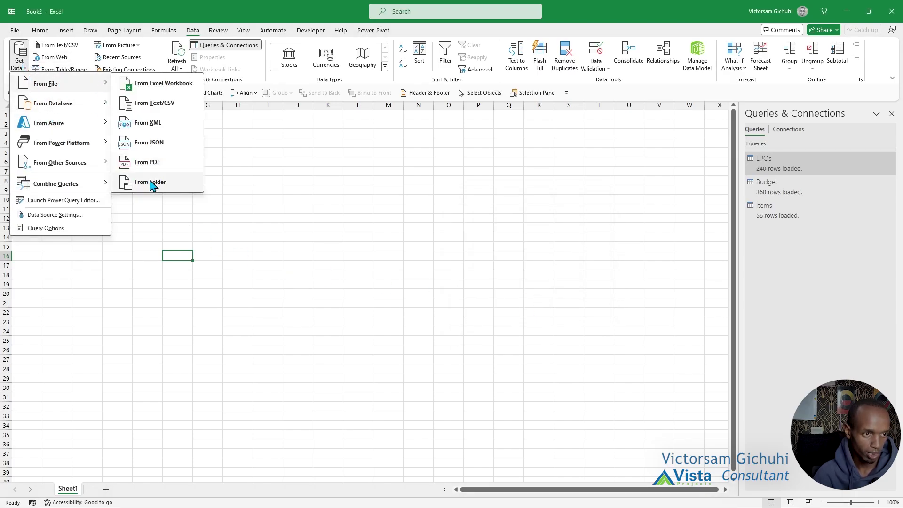
{"action": "left_click", "coordinate": [156, 104]}
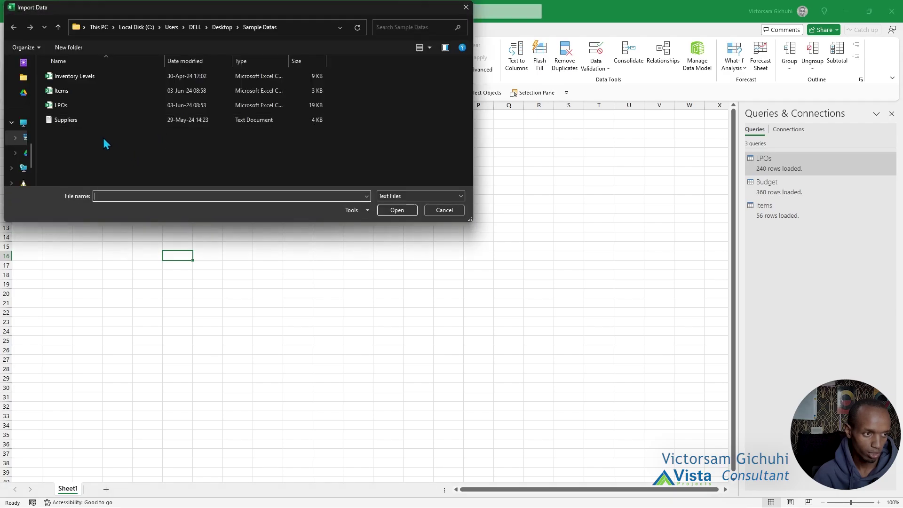
{"action": "left_click", "coordinate": [85, 121]}
{"action": "left_click", "coordinate": [387, 210]}
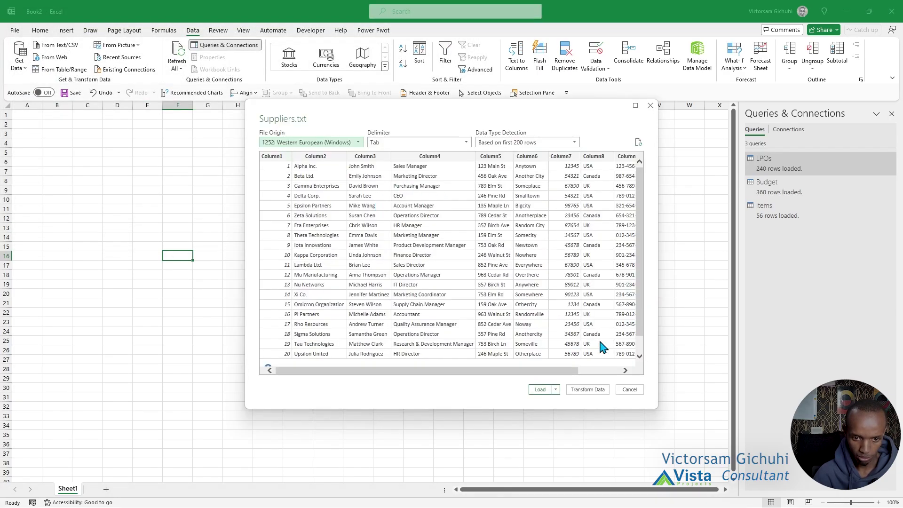
{"action": "left_click", "coordinate": [587, 390]}
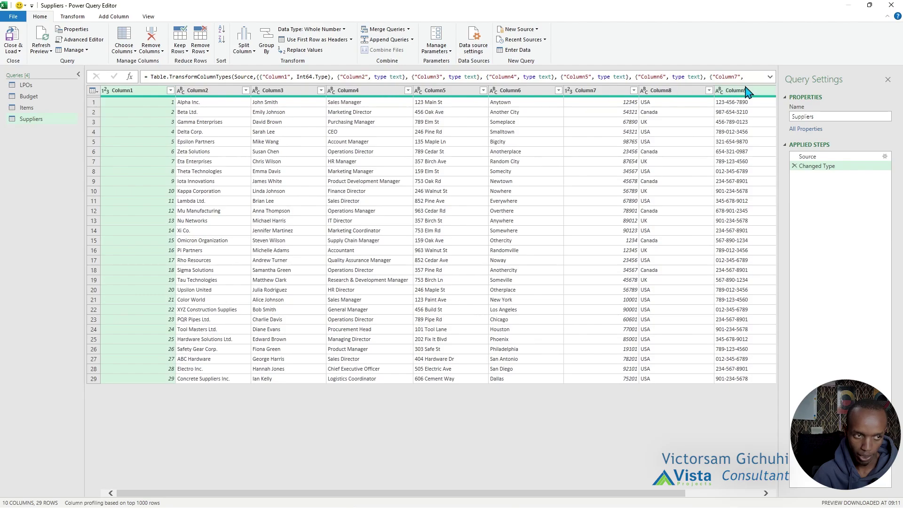
Rename Column1 to Supplier ID
{"action": "double_click", "coordinate": [147, 90]}
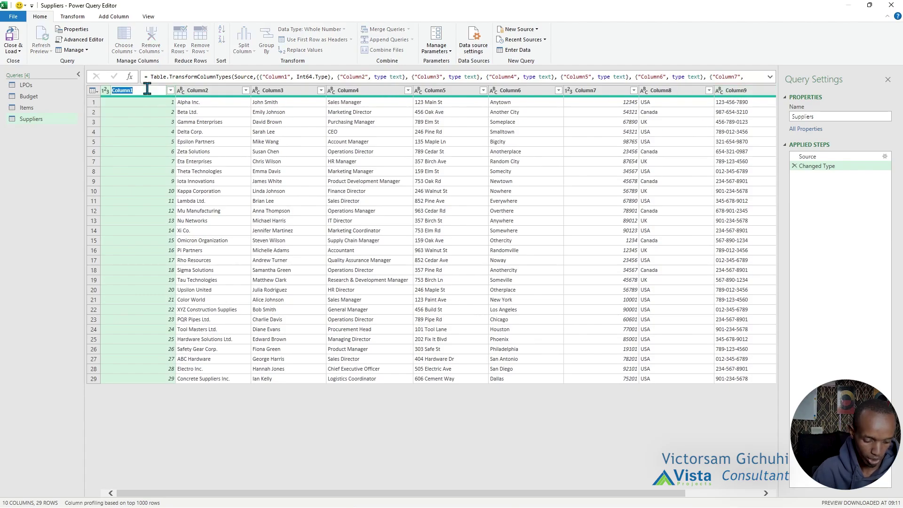
{"action": "type", "text": "Supplier ID"}
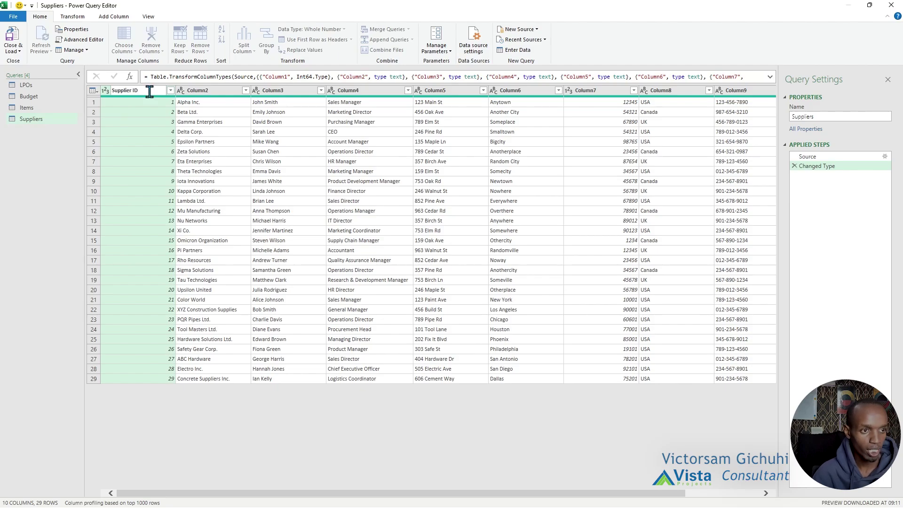
{"action": "double_click", "coordinate": [199, 90]}
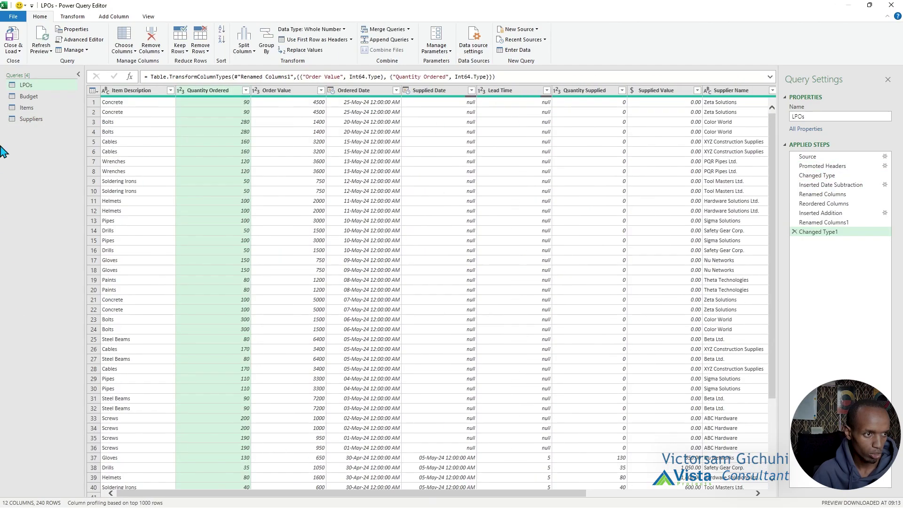
Close & Load Suppliers as a connection only, added to the Data Model
{"action": "left_click", "coordinate": [26, 107]}
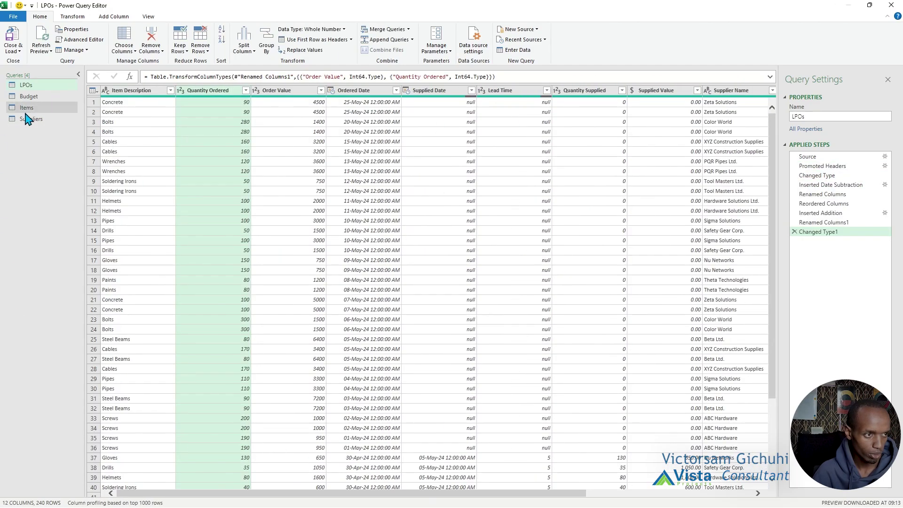
{"action": "left_click", "coordinate": [13, 51]}
{"action": "left_click", "coordinate": [24, 66]}
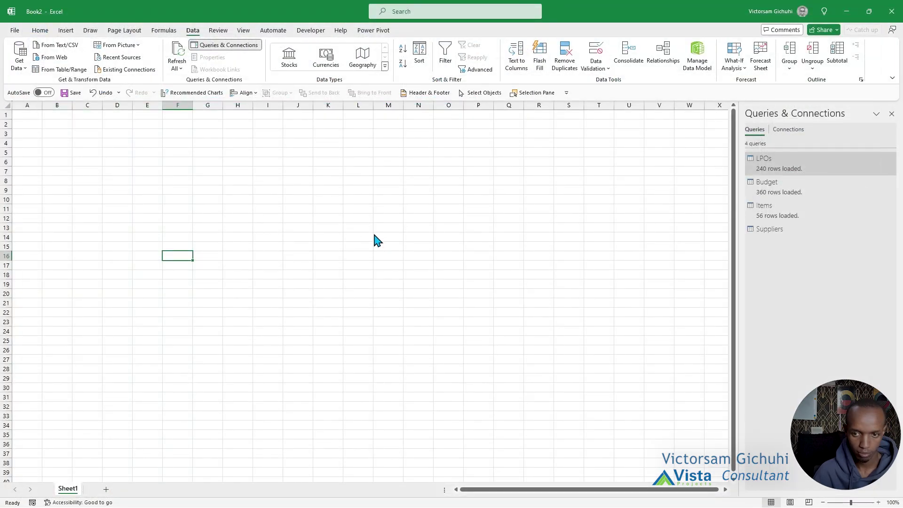
{"action": "left_click", "coordinate": [497, 296]}
{"action": "left_click", "coordinate": [507, 248]}
{"action": "left_click", "coordinate": [544, 310]}
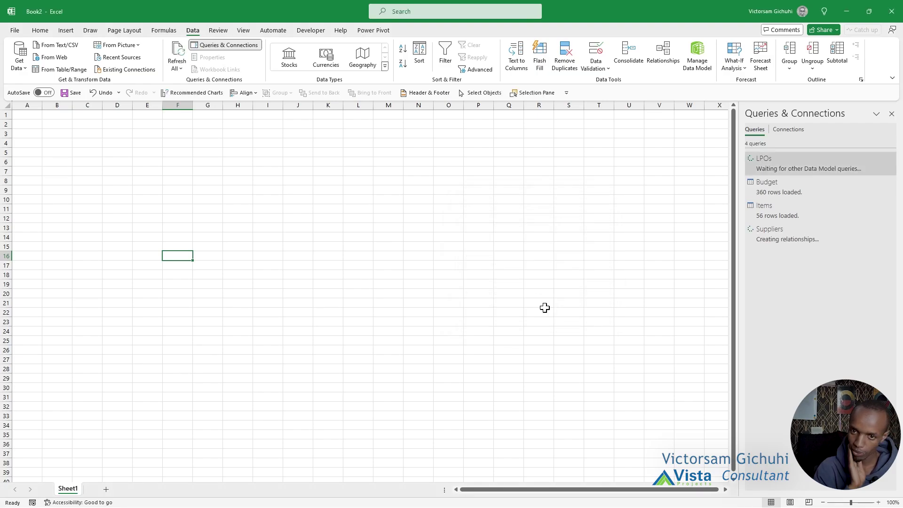